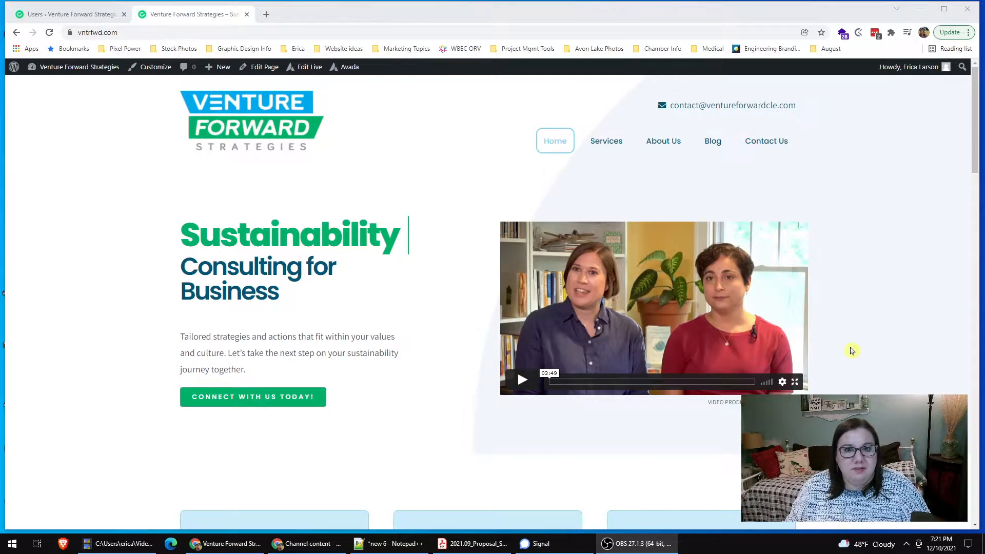
Step: Open the Avada Layouts page in the site's WordPress admin
click(84, 15)
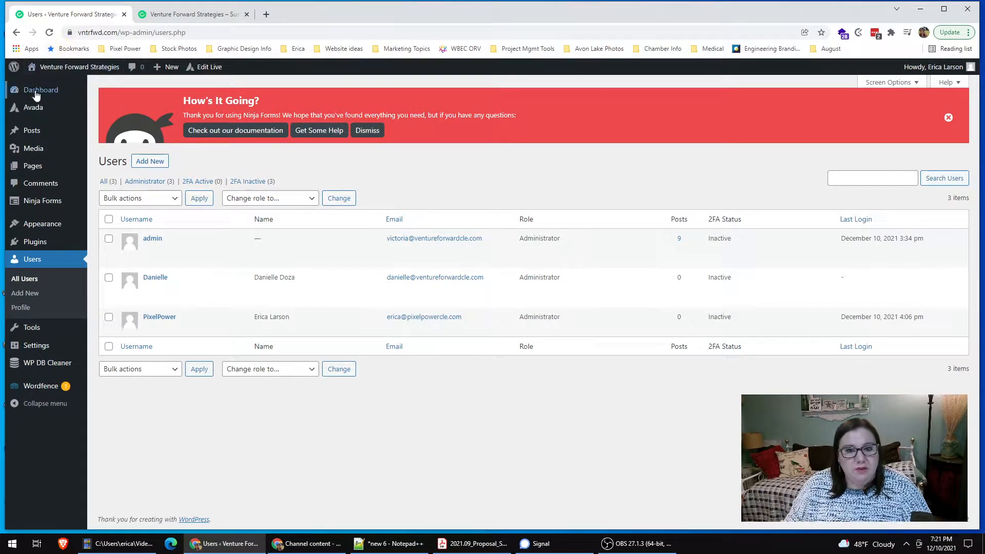
mouse_move(33, 108)
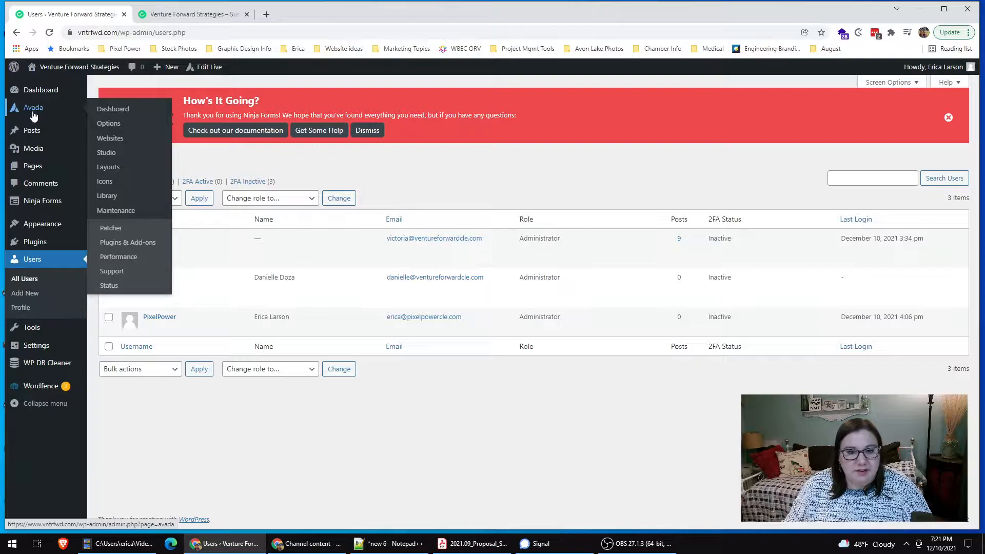
click(109, 169)
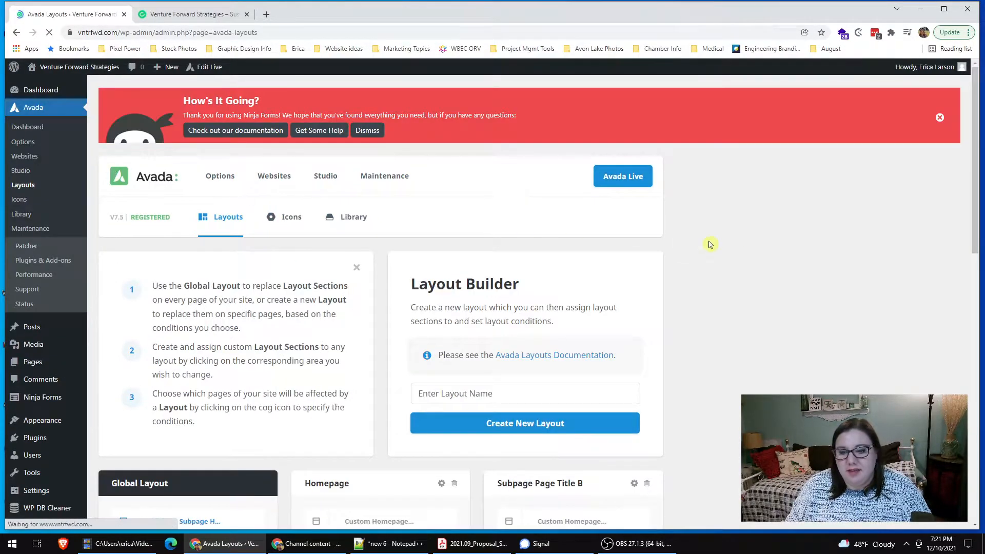
Step: Open the Homepage layout's custom header section for editing
scroll(888, 211, down, 6)
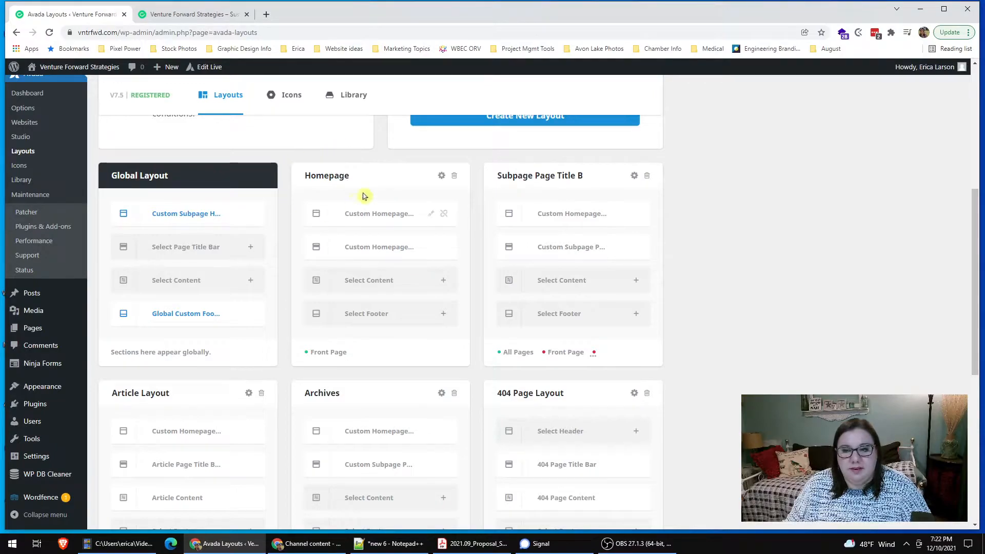
click(432, 213)
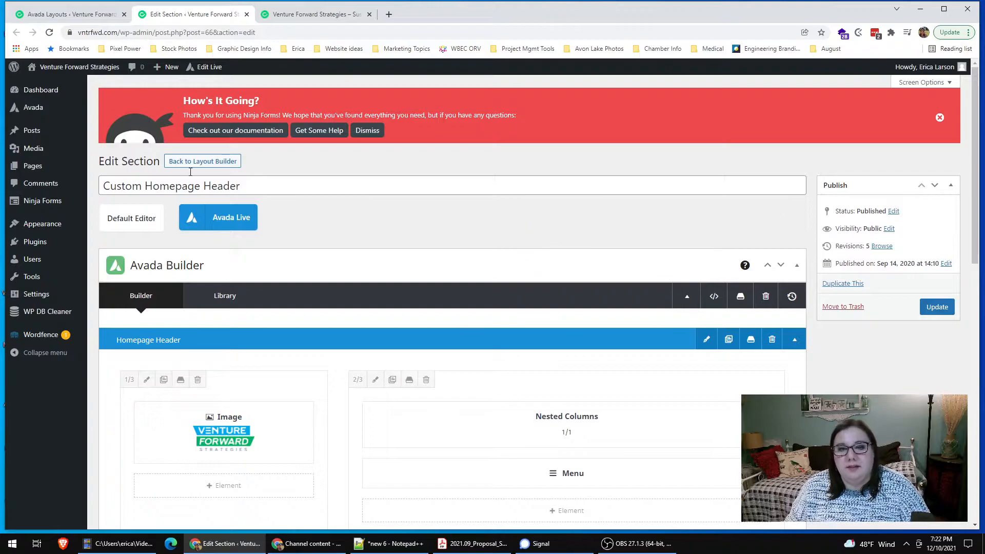
scroll(446, 153, down, 3)
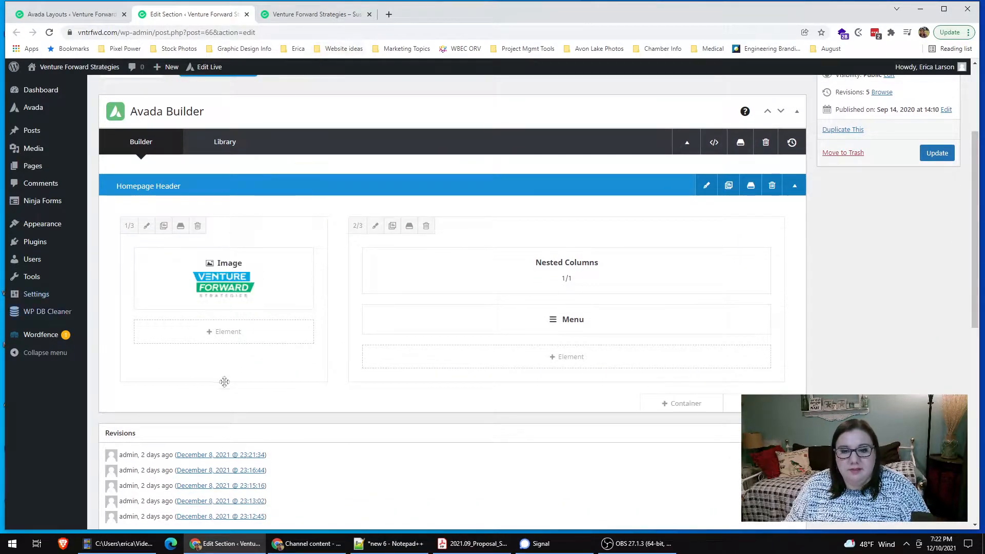
Step: Examine the header on the live homepage, and view the column layouts offered for a new container without inserting one
click(314, 14)
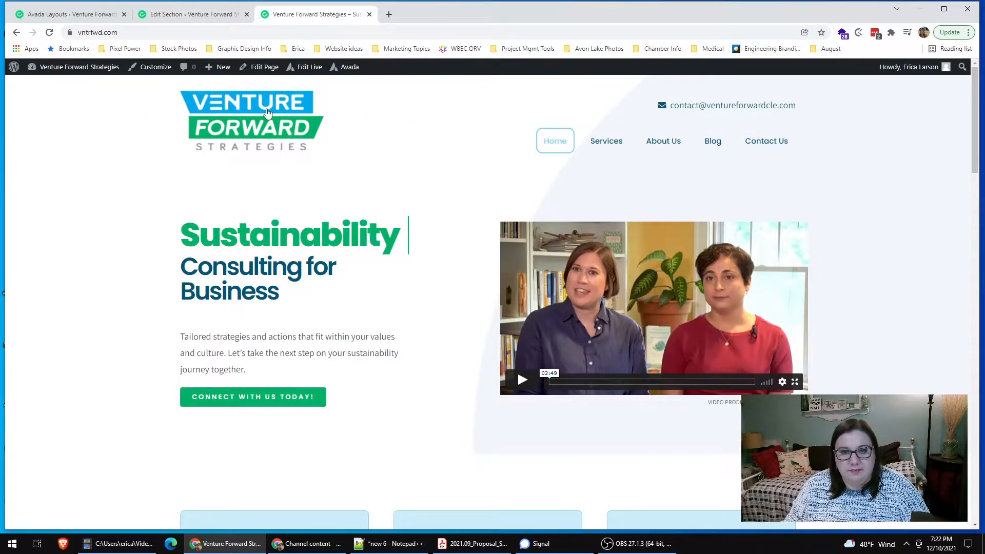
click(192, 15)
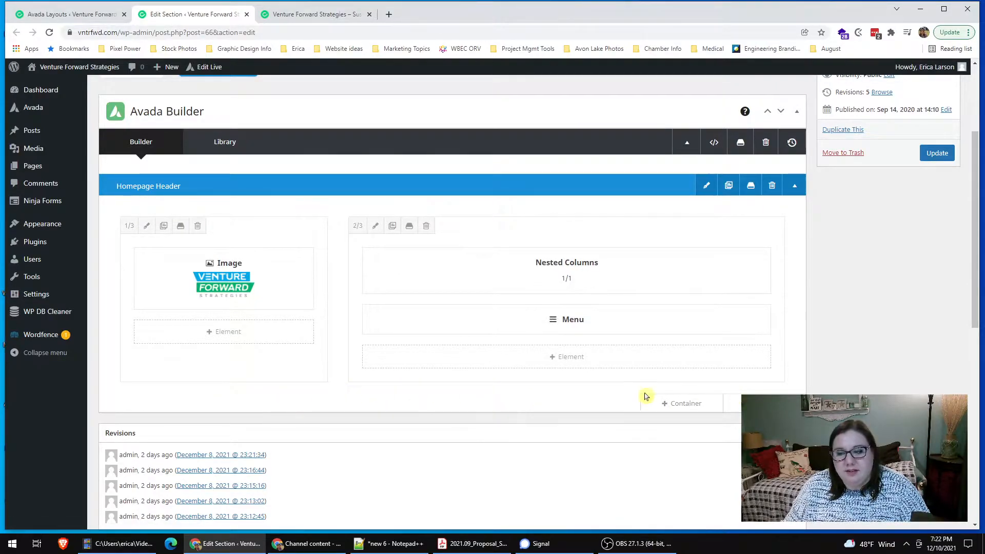
click(683, 404)
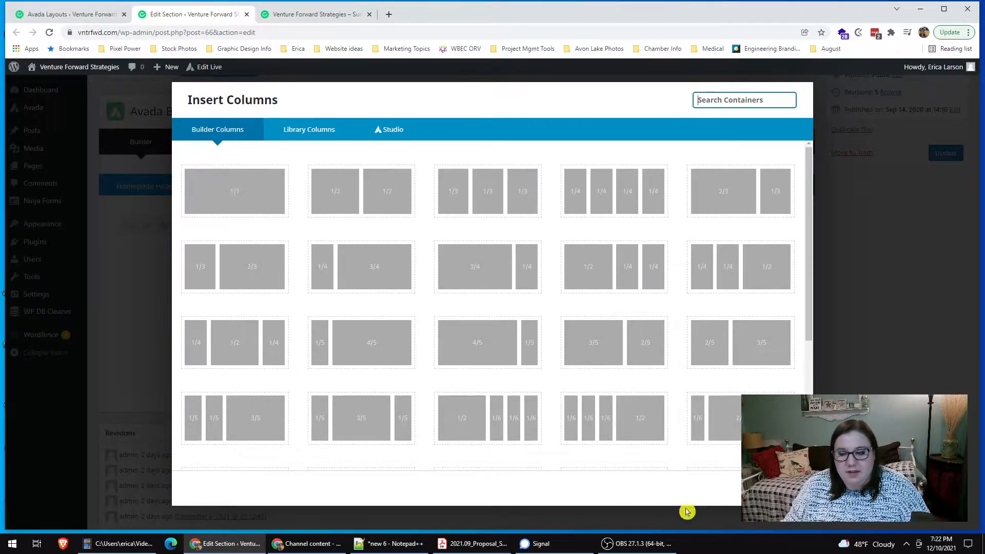
click(841, 146)
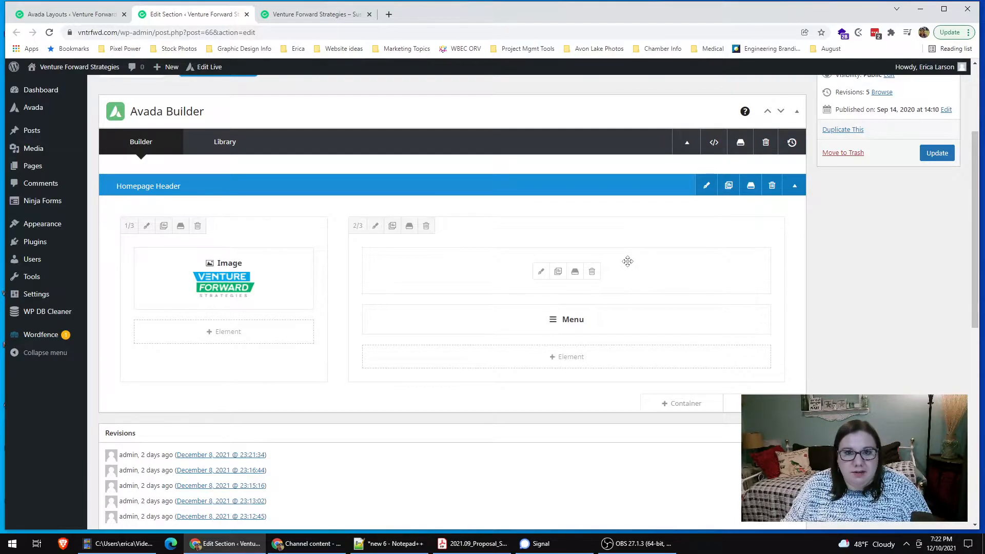
Step: Open the text block inside the header's nested columns and compare its icon and contact e-mail content with the live homepage
click(539, 276)
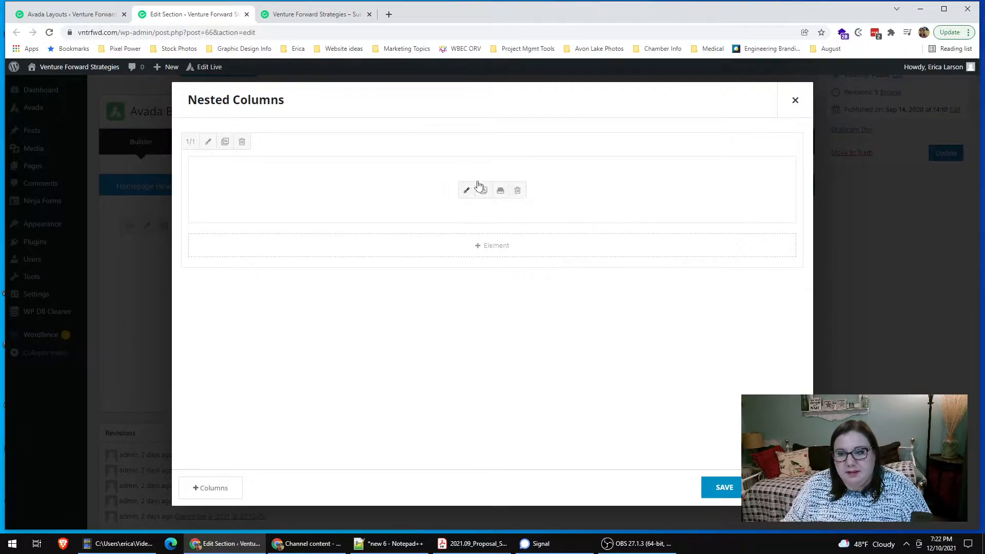
click(467, 190)
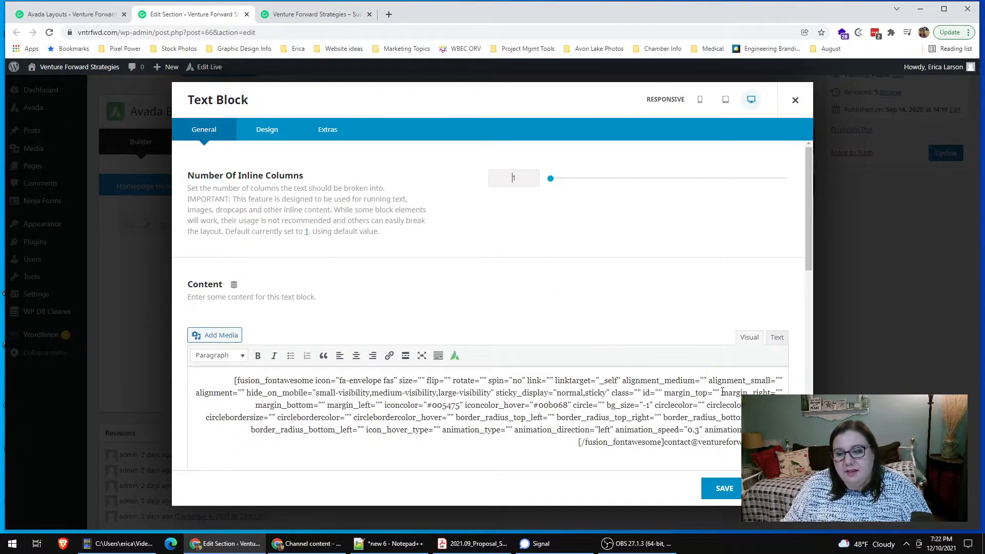
scroll(752, 380, down, 1)
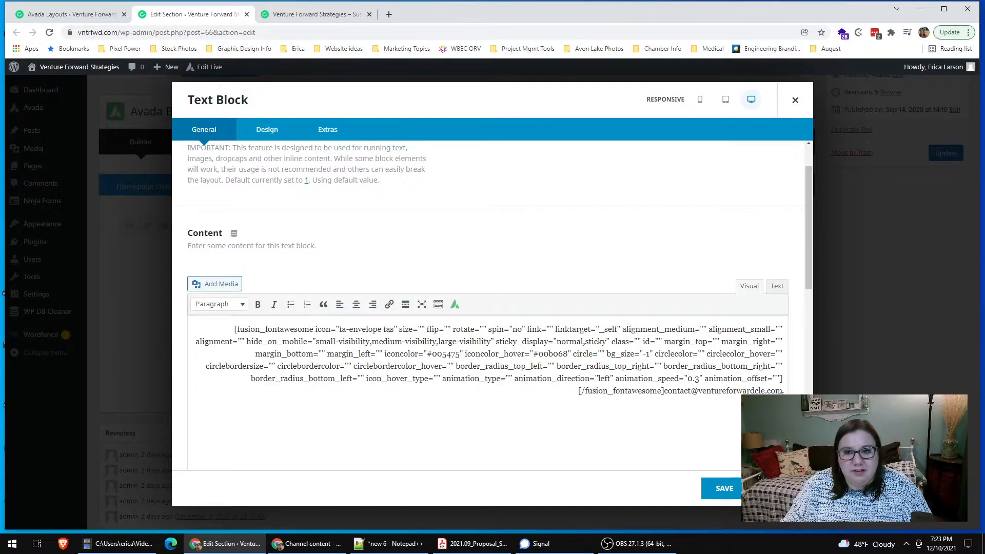
drag(664, 391, 782, 391)
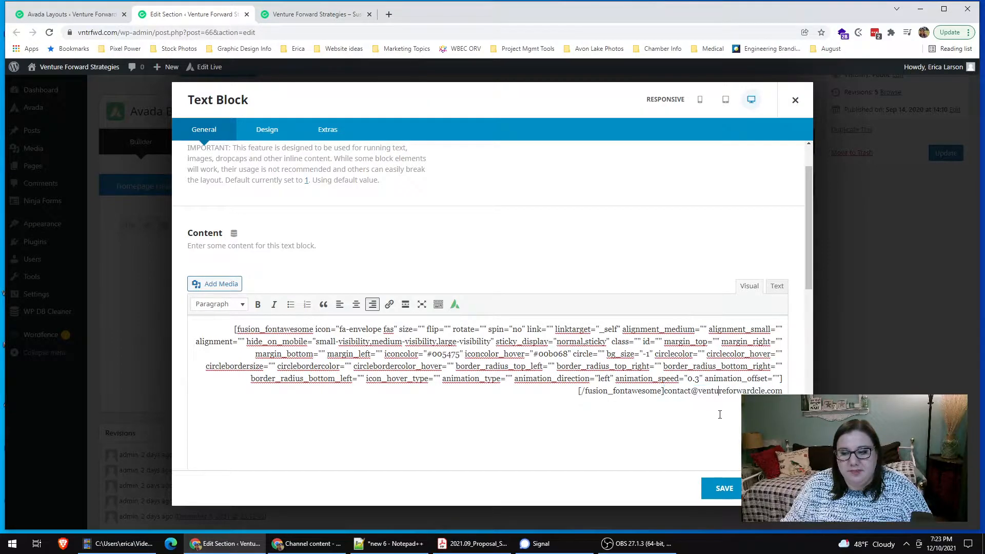
click(315, 14)
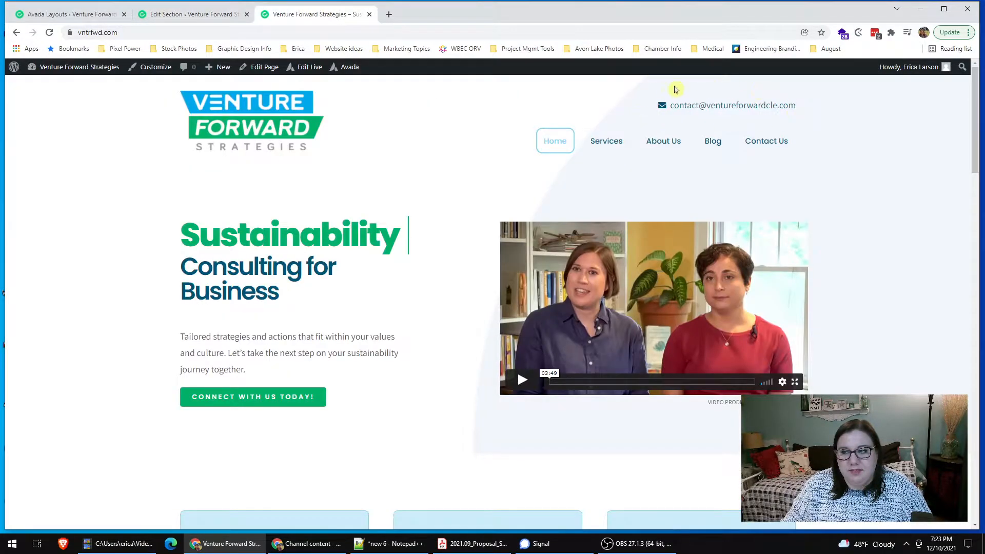
click(234, 13)
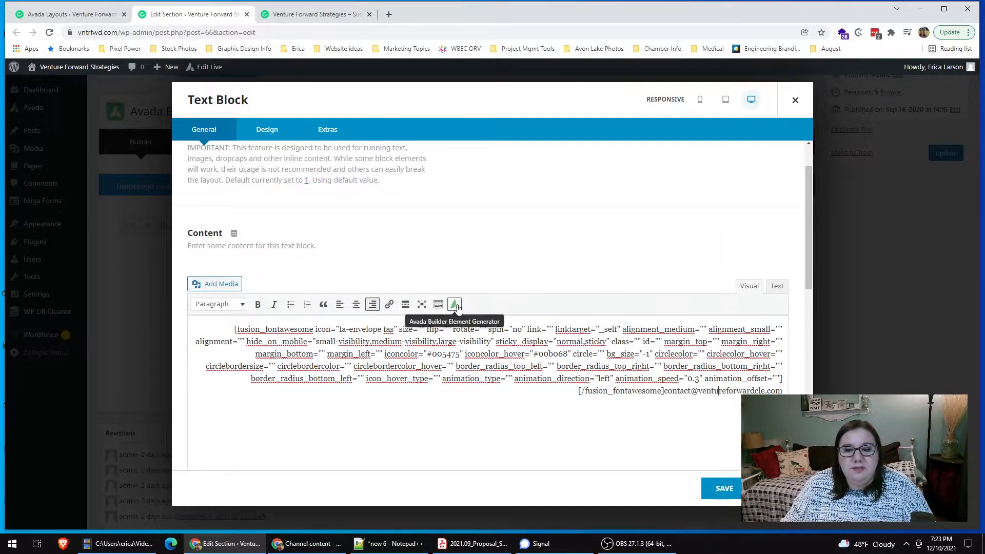
Step: View the Avada elements that can be inserted into the text block, and leave the text block and nested columns without saving
click(455, 306)
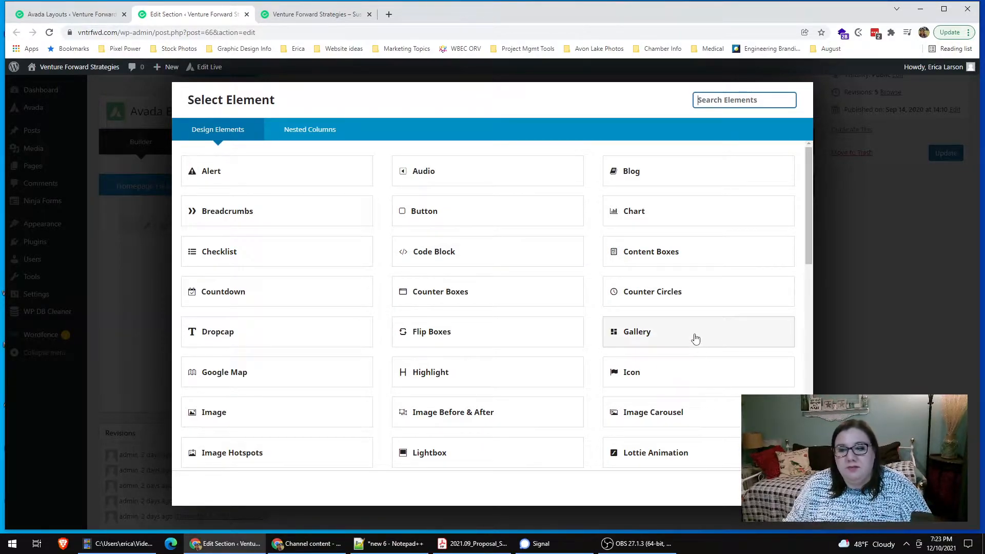
click(773, 488)
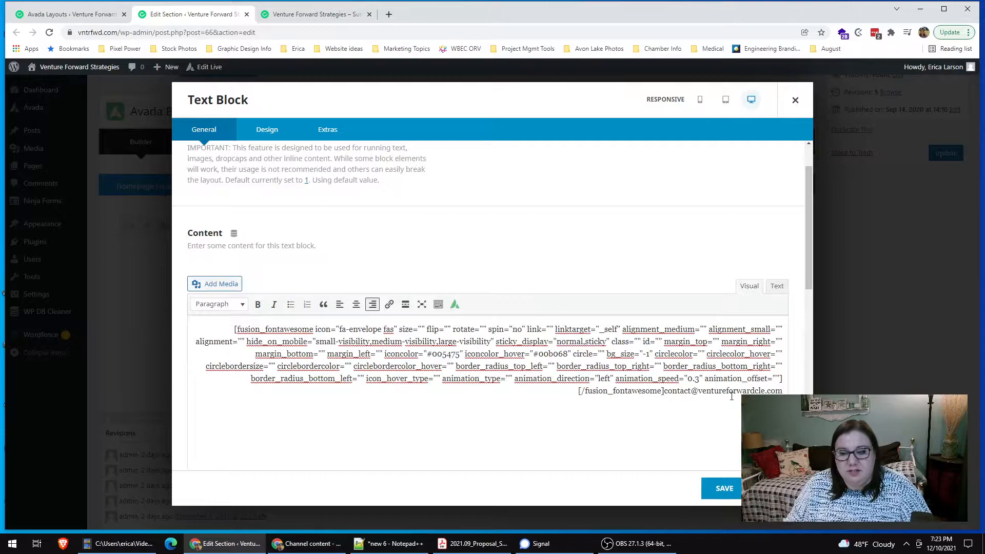
click(774, 488)
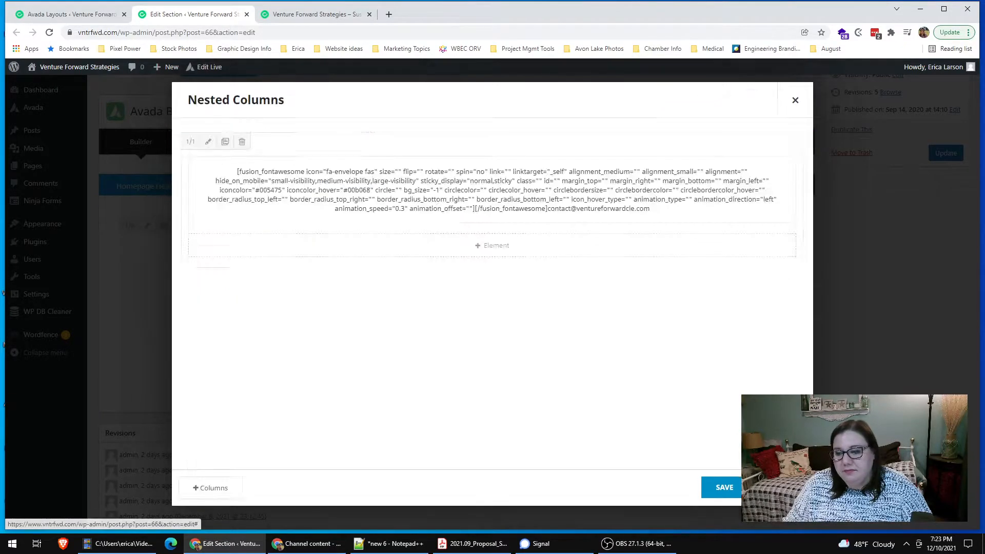
click(773, 489)
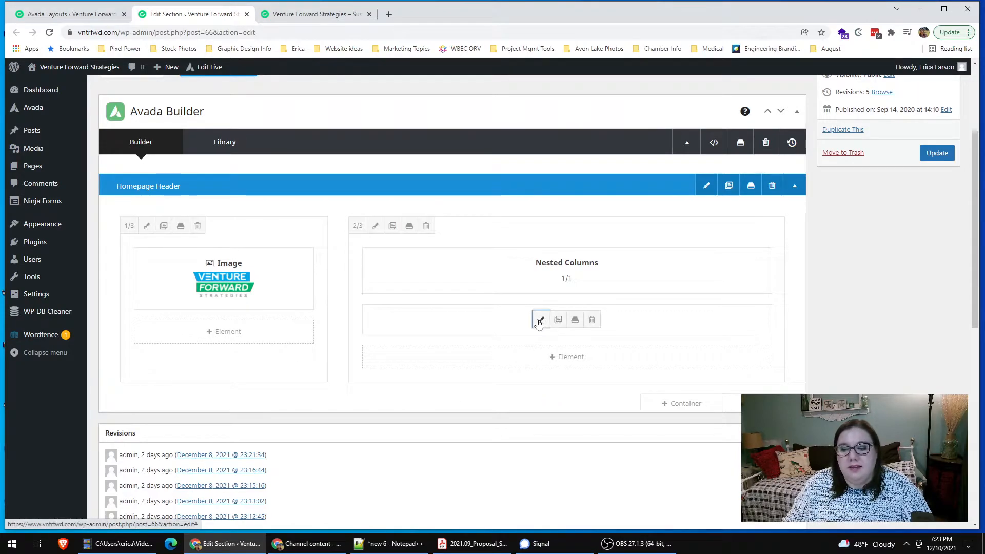
Step: Review the header's Menu element settings against the navigation on the live homepage, and close them without saving
click(541, 319)
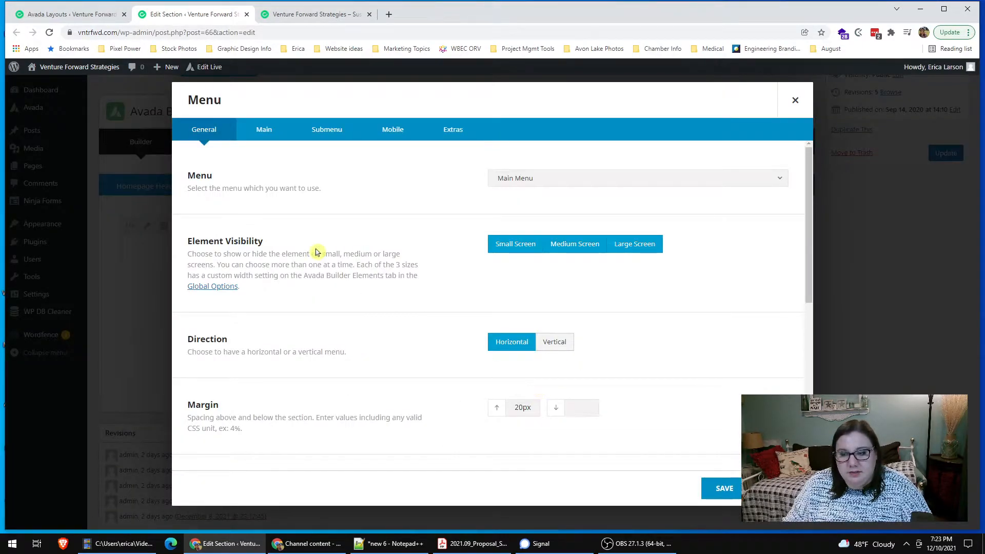
click(322, 14)
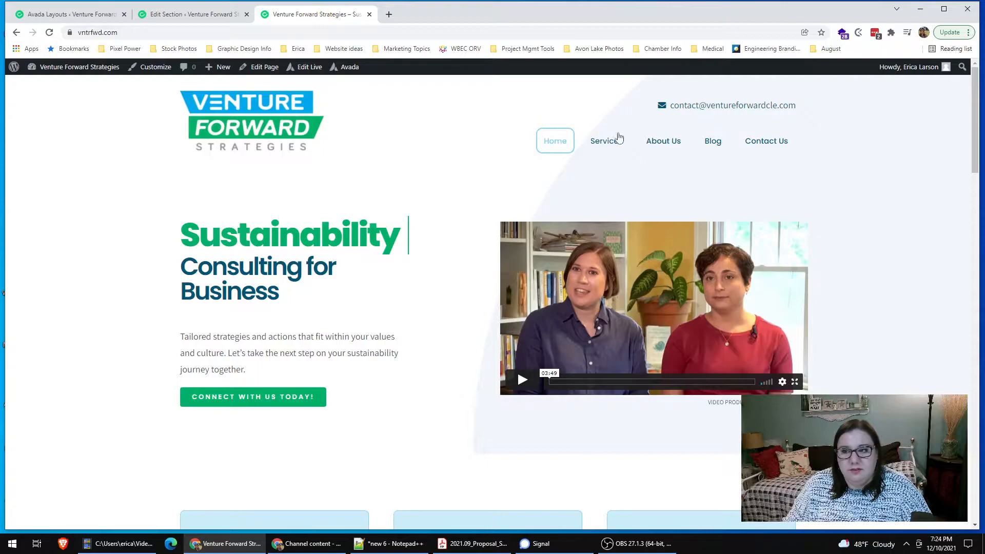
click(170, 15)
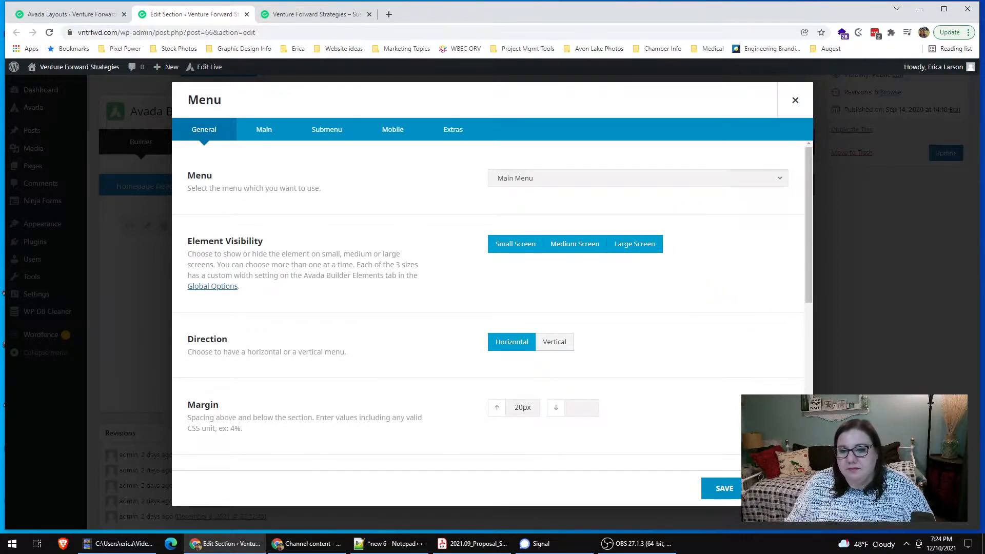
click(774, 488)
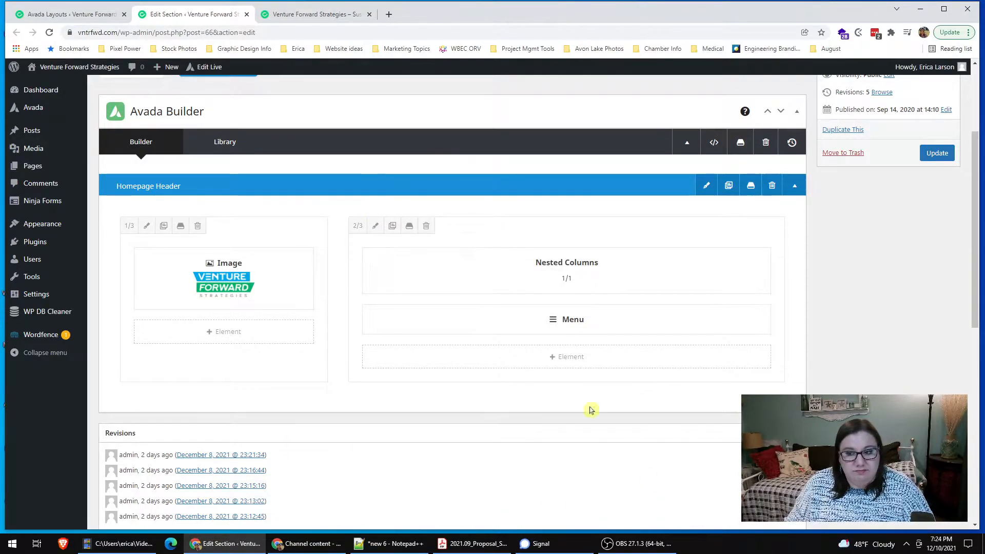
Step: Close the header section and open the Homepage layout's custom page title bar section for editing
click(247, 15)
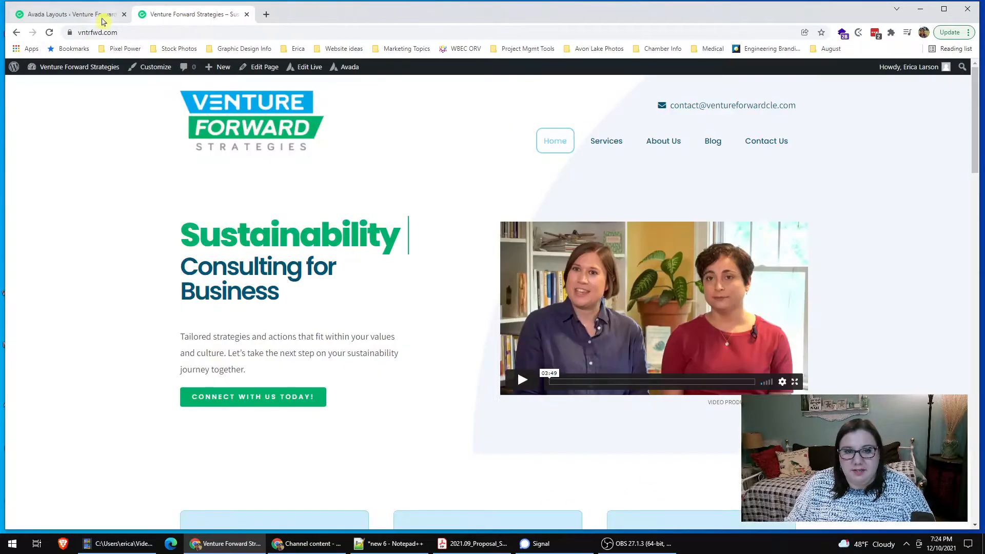
click(105, 19)
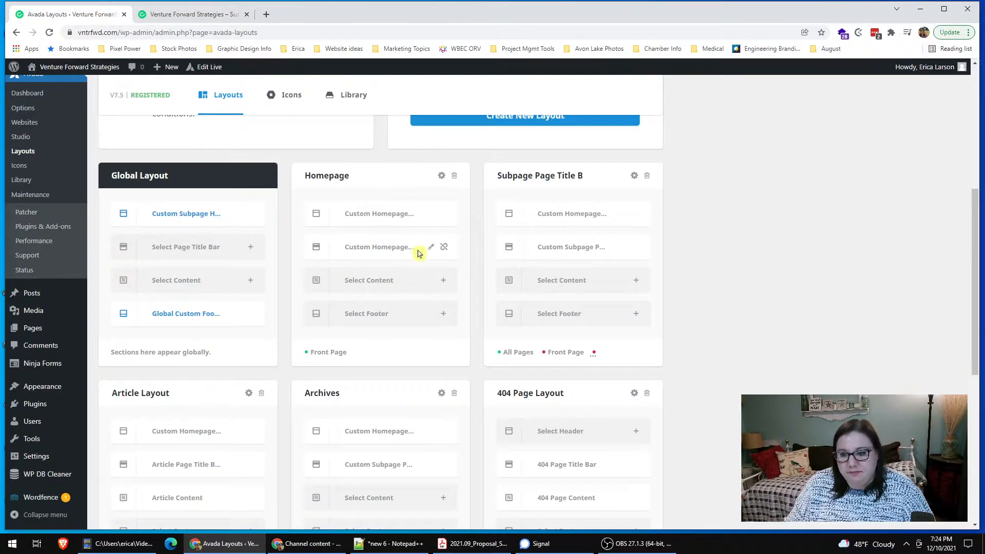
click(430, 247)
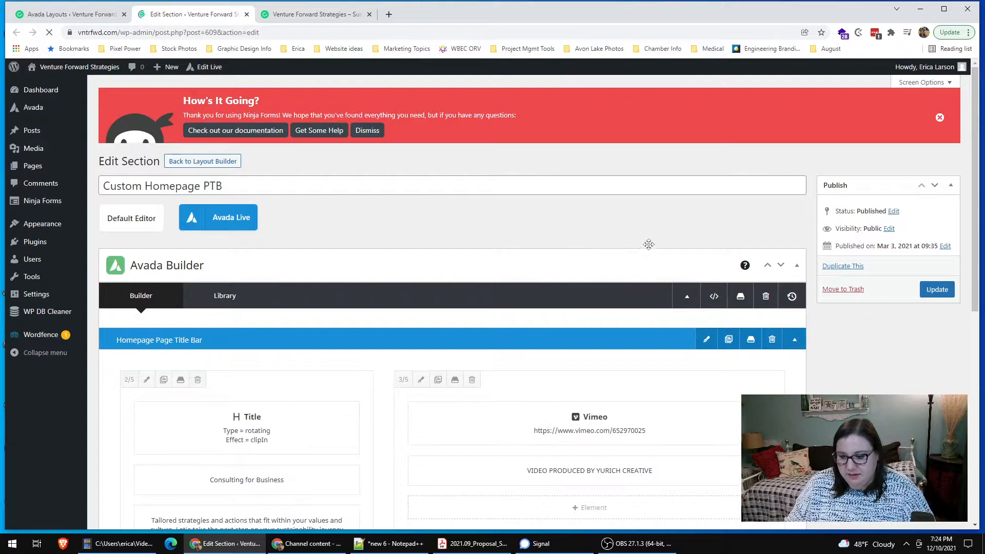
scroll(647, 245, down, 3)
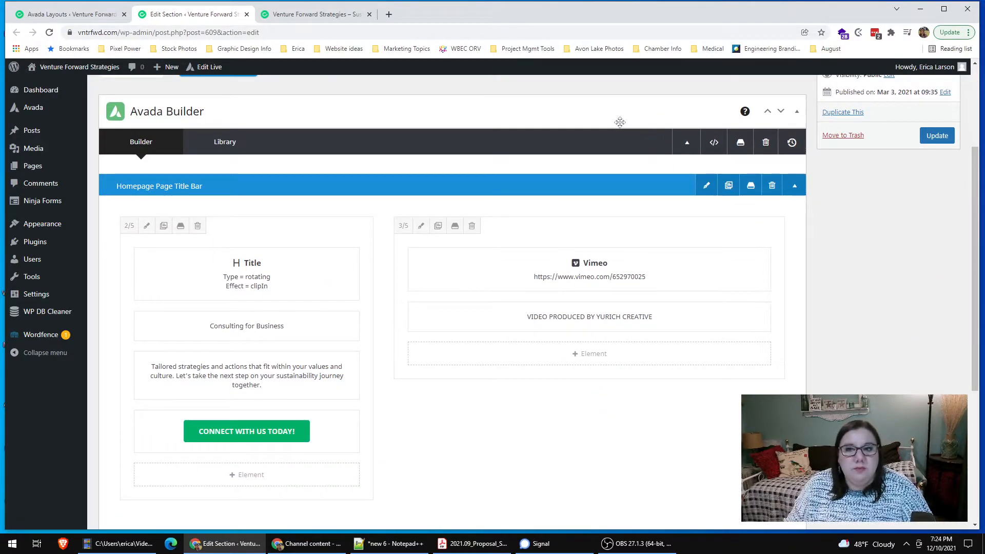
scroll(595, 121, down, 1)
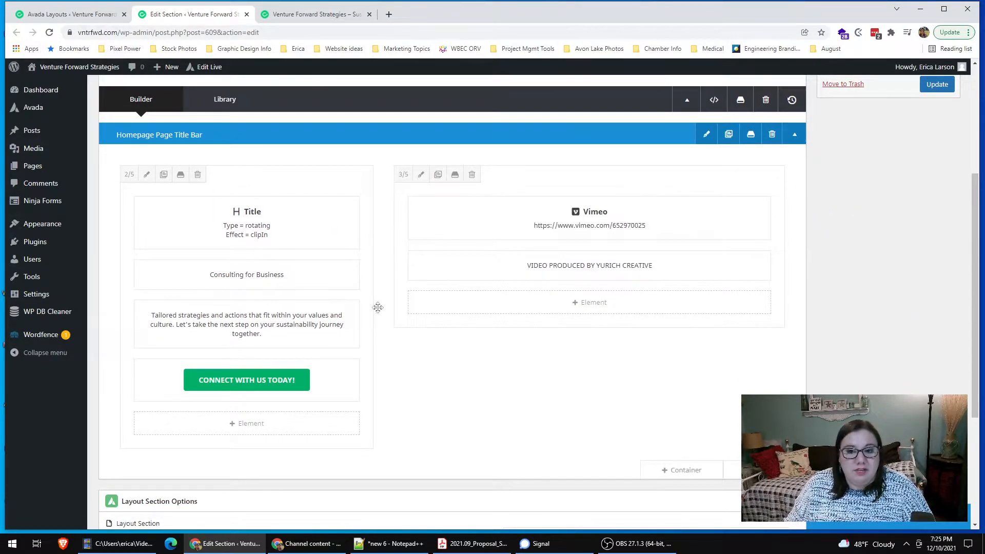
Step: Examine the Homepage layout's sections and the matching title bar area with heading and video on the live homepage
click(74, 15)
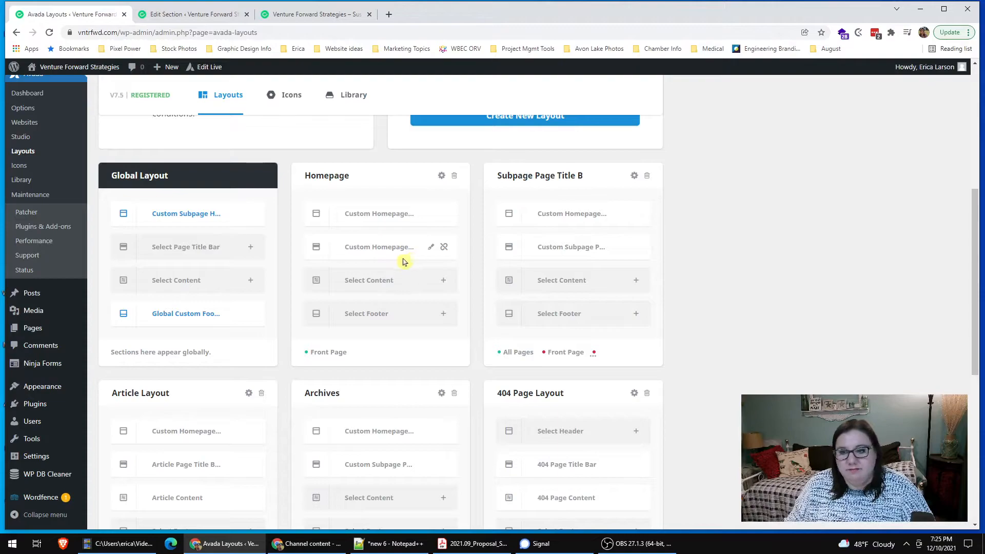
click(302, 16)
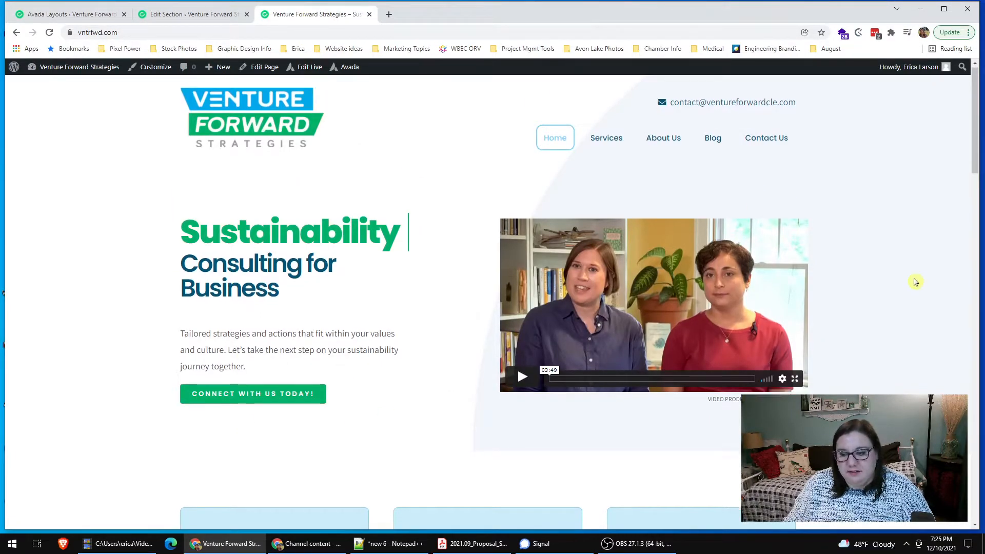
scroll(916, 281, down, 2)
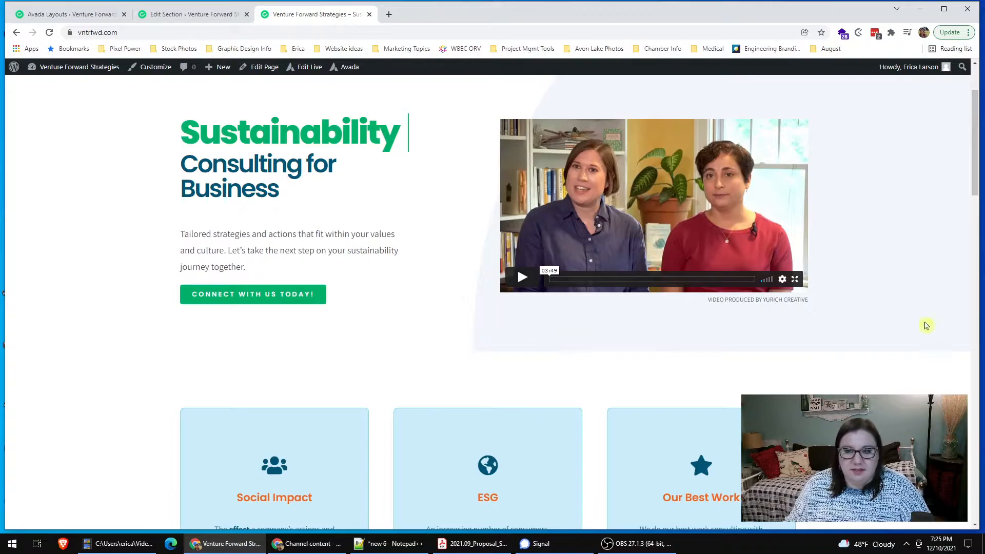
scroll(819, 306, up, 2)
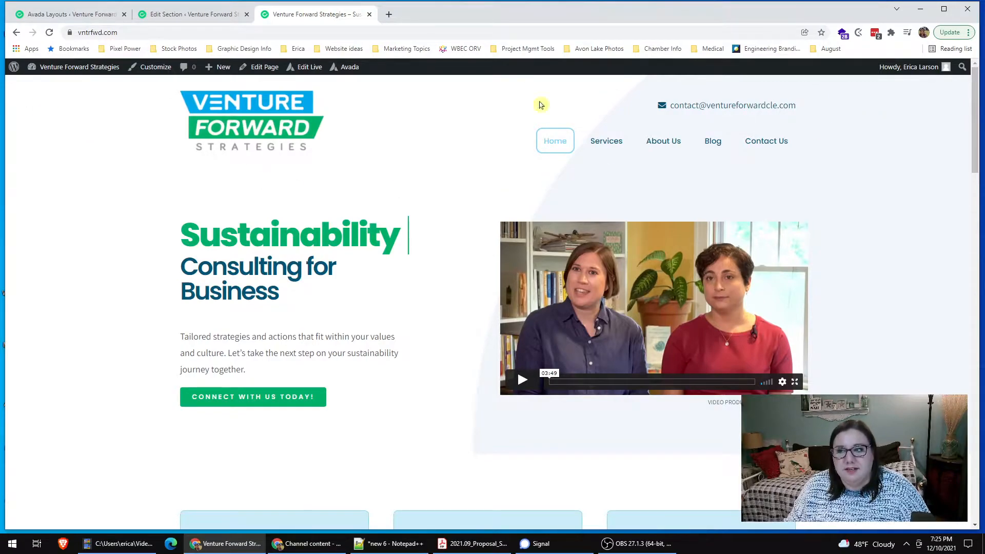
Step: Review the title bar's rotating Title element settings against the heading on the live homepage, and close them without saving
click(170, 15)
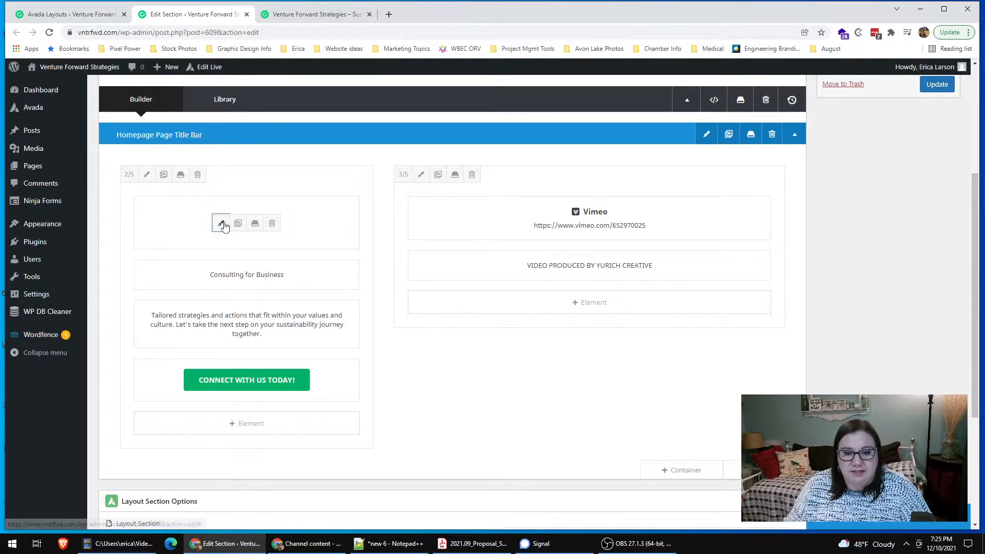
click(222, 222)
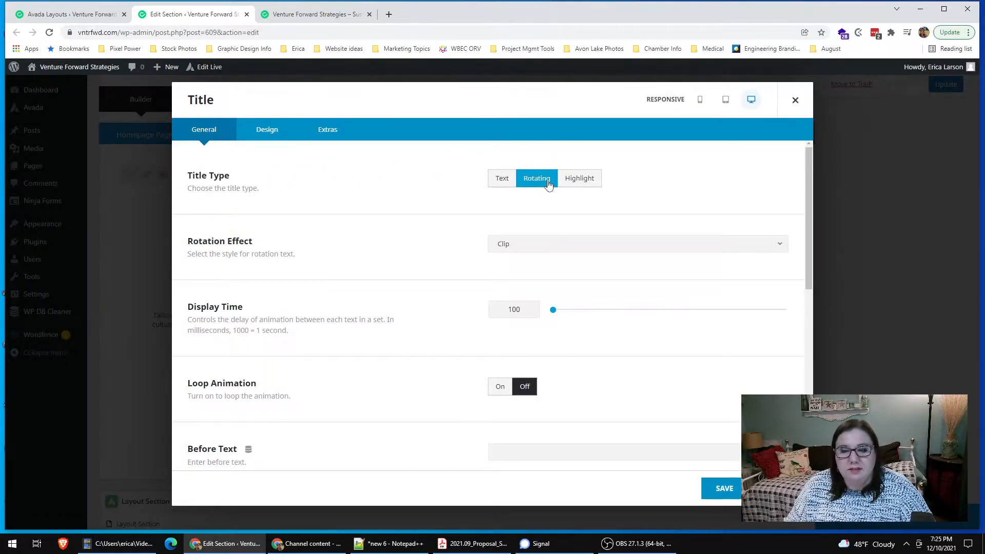
scroll(456, 224, down, 4)
scroll(443, 222, down, 1)
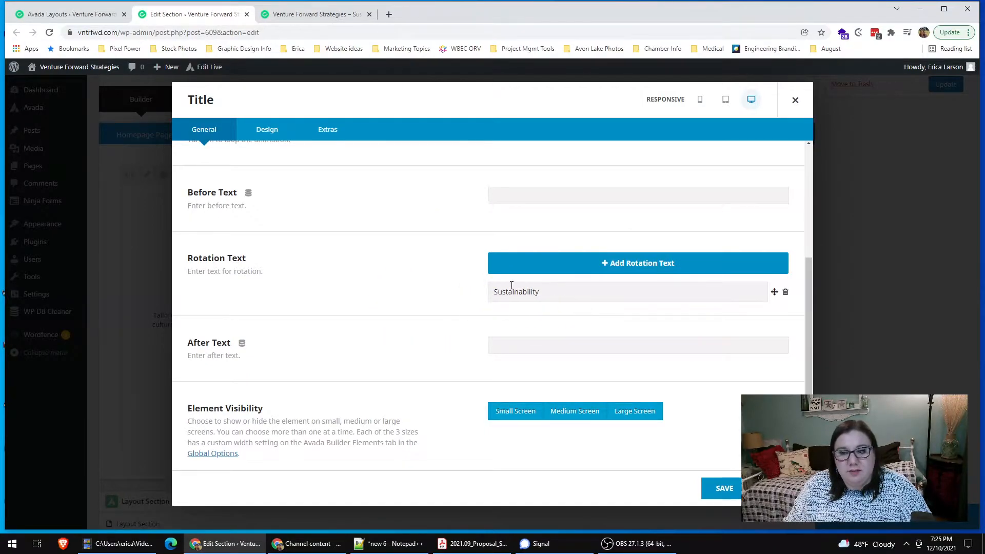
click(314, 19)
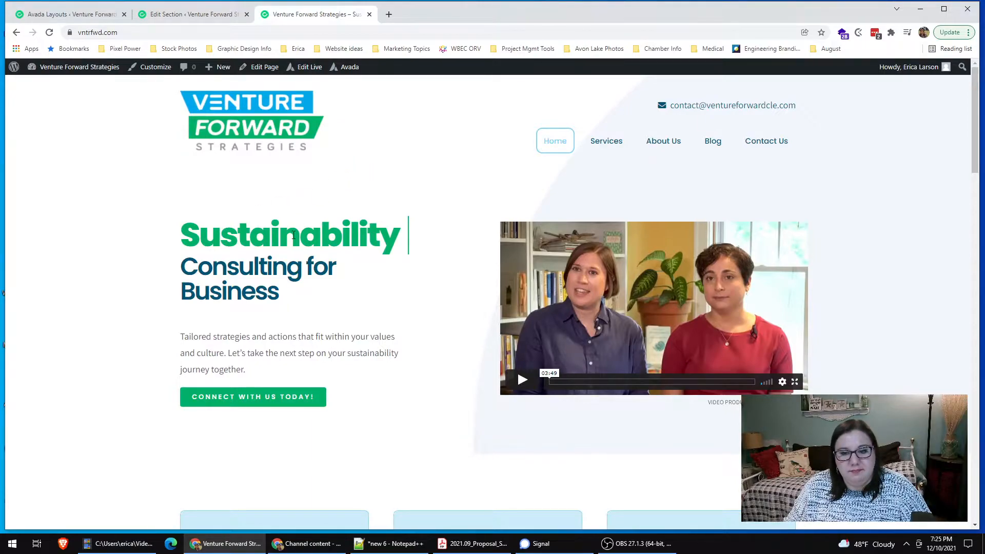
click(251, 21)
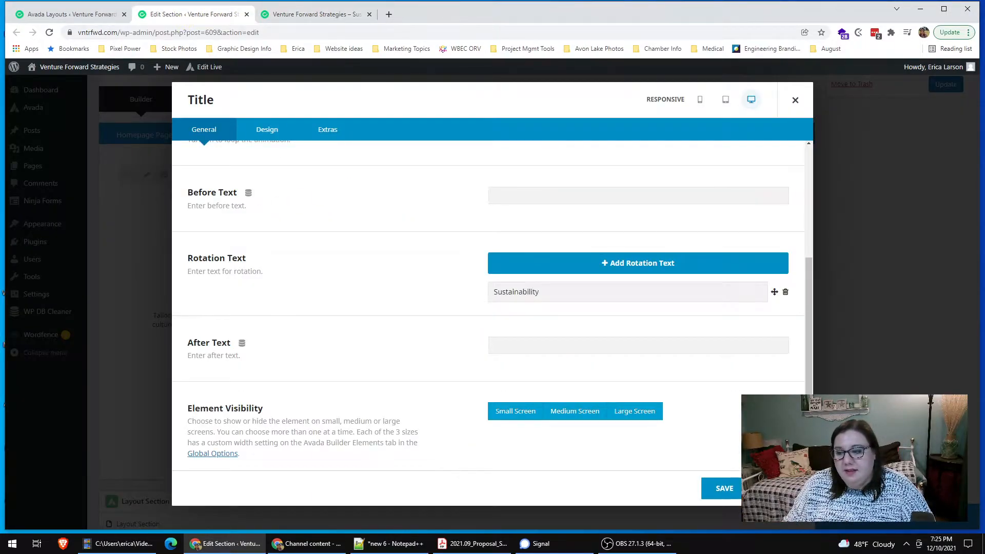
click(770, 488)
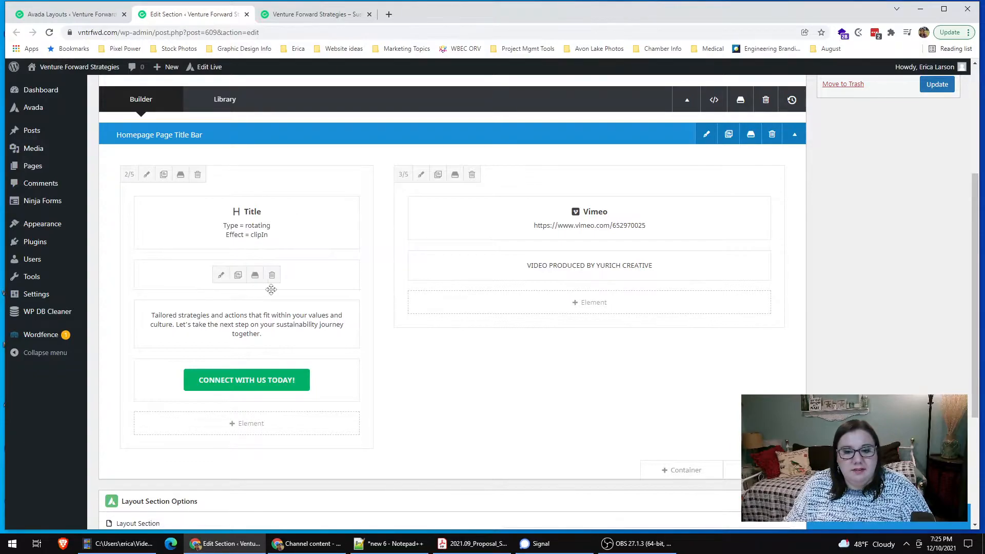
Step: Review the design settings of the "Consulting for Business" text block, from margin to font color, and close them without saving
click(221, 275)
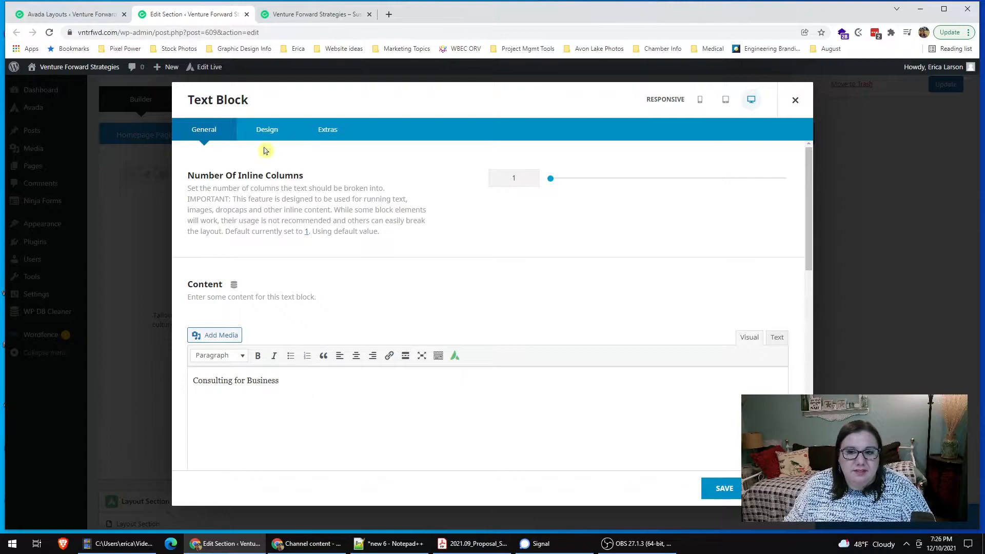
click(265, 131)
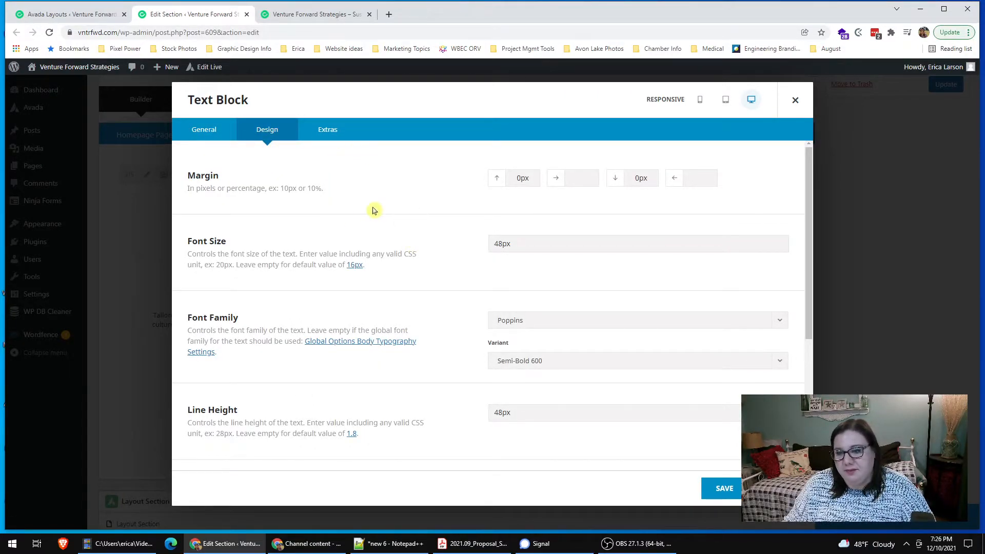
scroll(481, 271, down, 3)
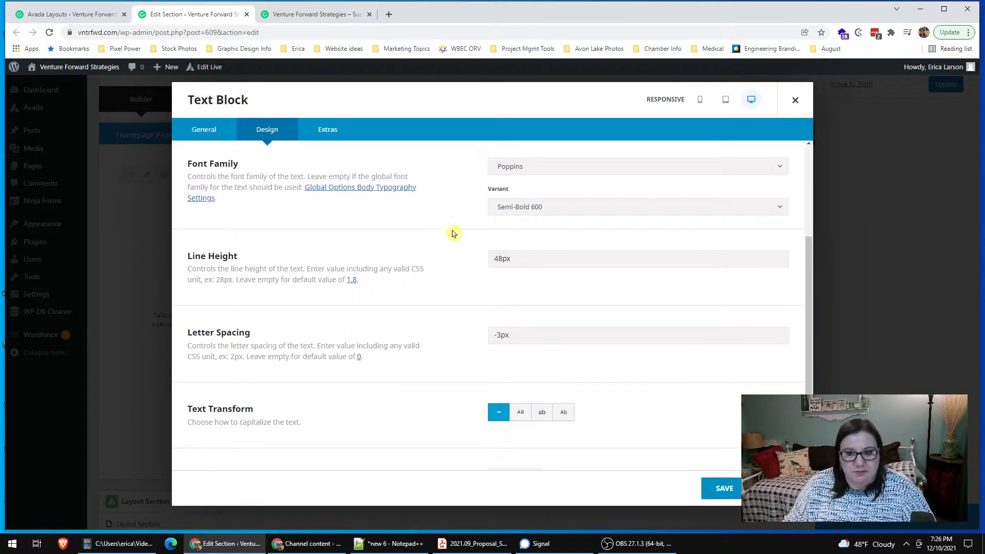
scroll(453, 227, down, 1)
scroll(453, 227, up, 1)
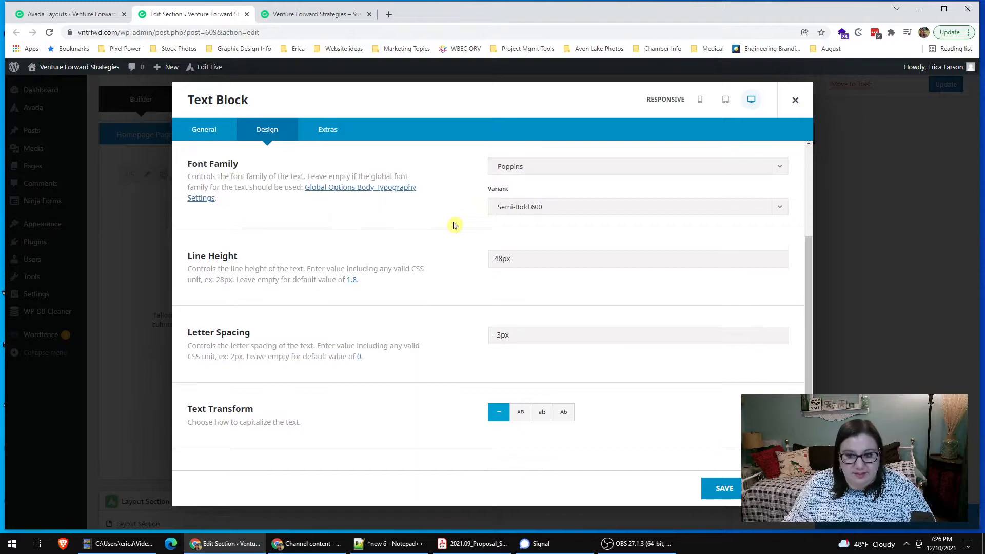
scroll(474, 199, down, 1)
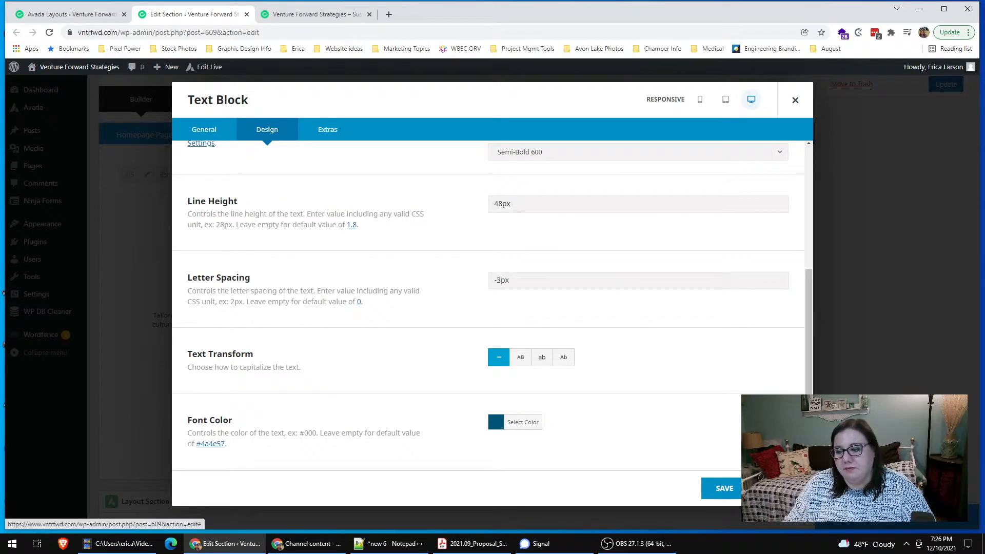
click(795, 101)
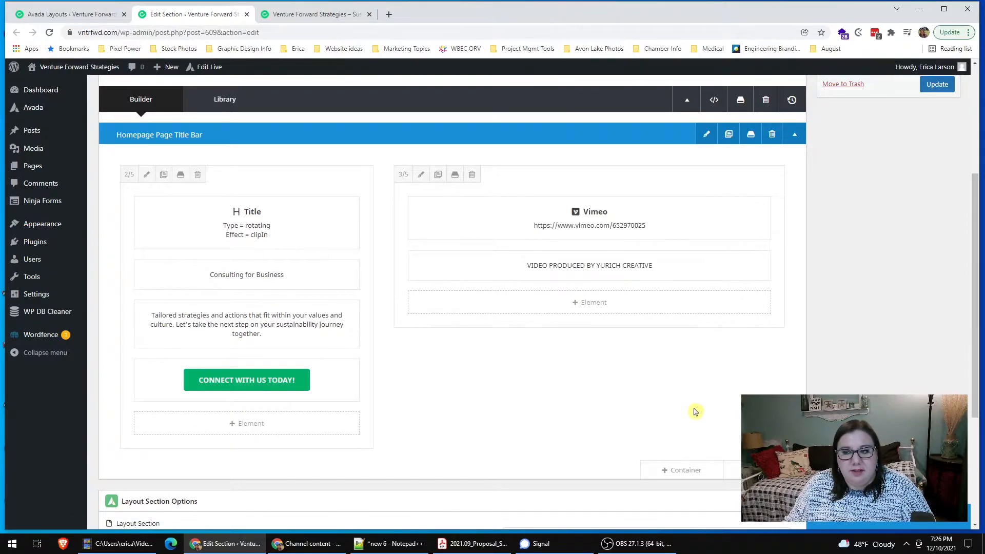
Step: Browse the design elements available for the video column and open the settings for a new Vimeo element
click(592, 304)
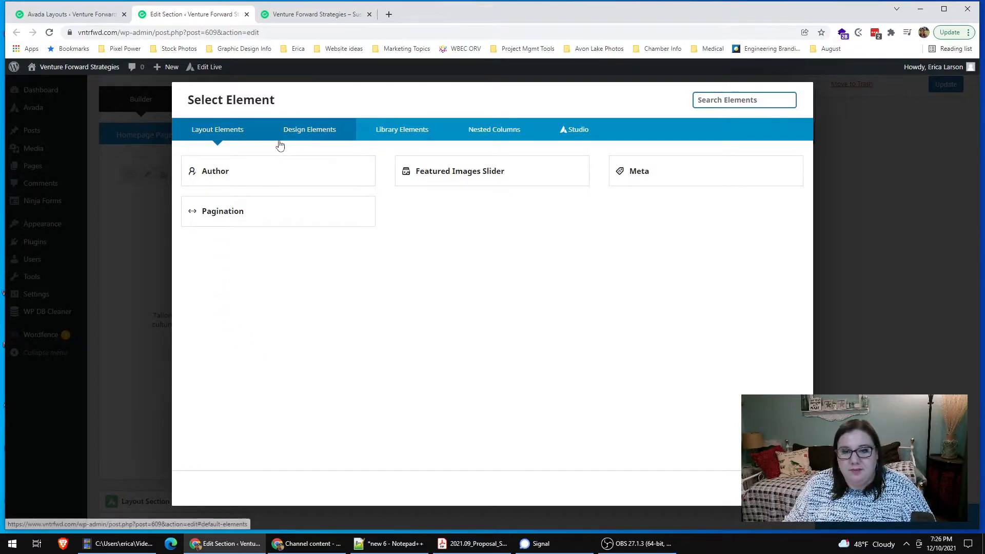
click(307, 131)
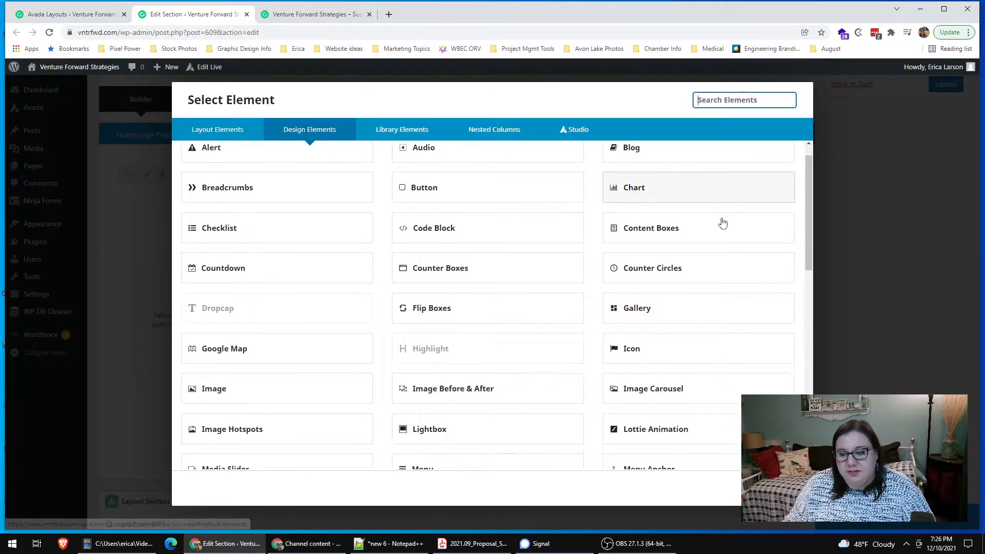
scroll(720, 222, down, 8)
scroll(722, 223, down, 3)
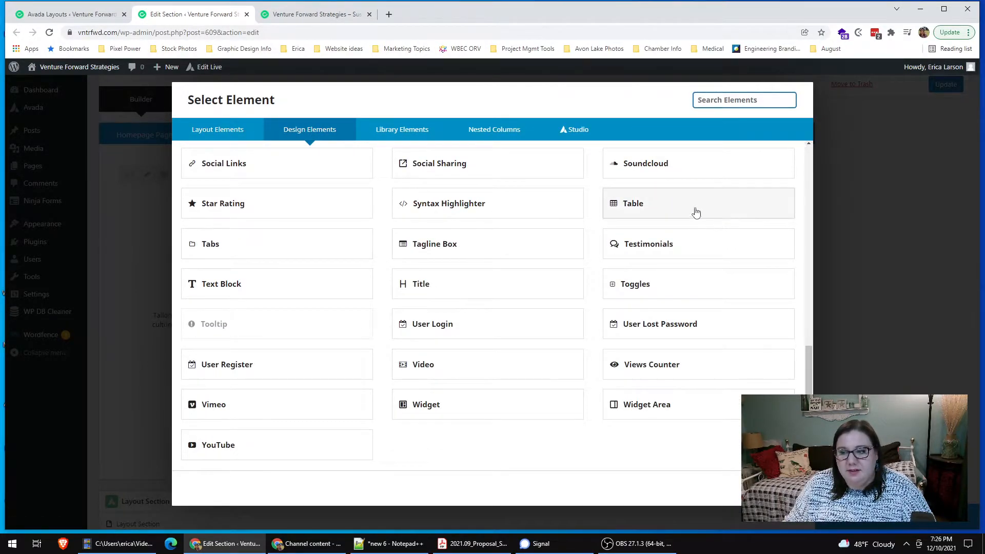
click(214, 411)
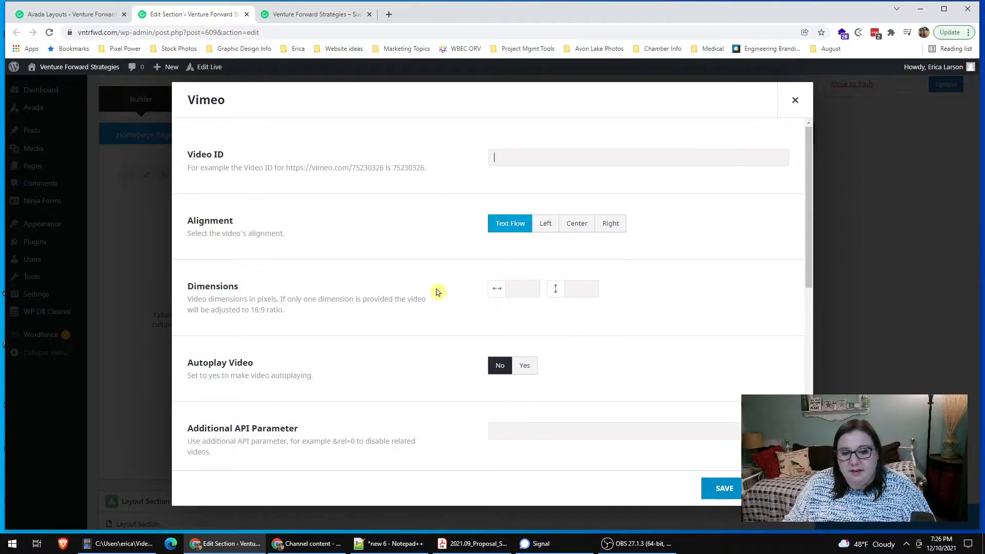
Step: Review the new Vimeo element's options, from video ID and dimensions to element visibility, and leave without adding it
scroll(625, 250, down, 1)
scroll(626, 249, down, 3)
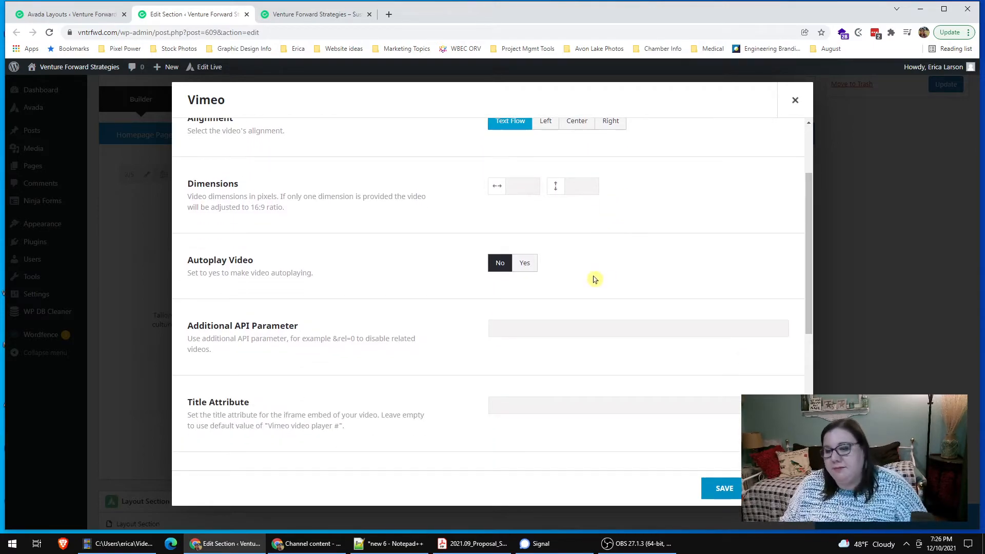
scroll(587, 262, down, 2)
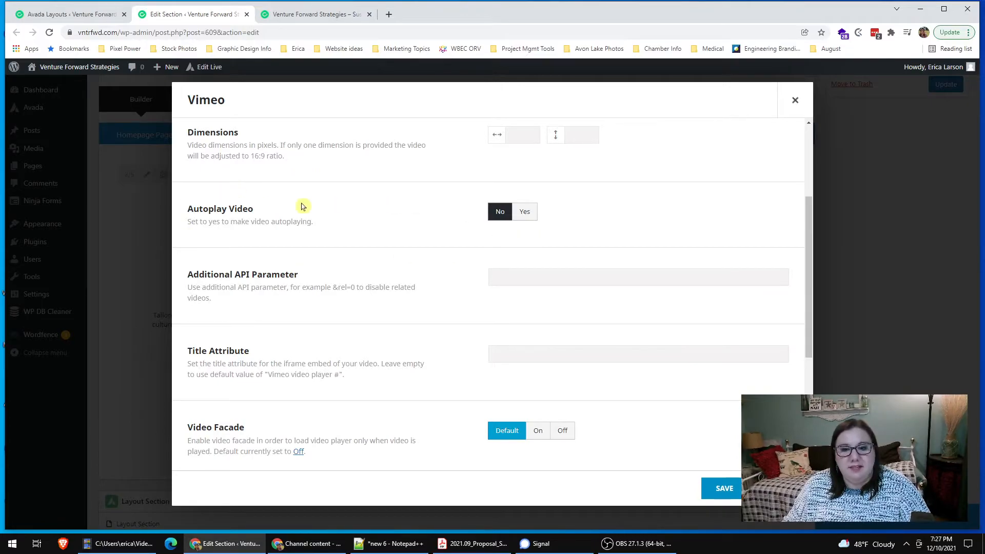
scroll(670, 257, up, 3)
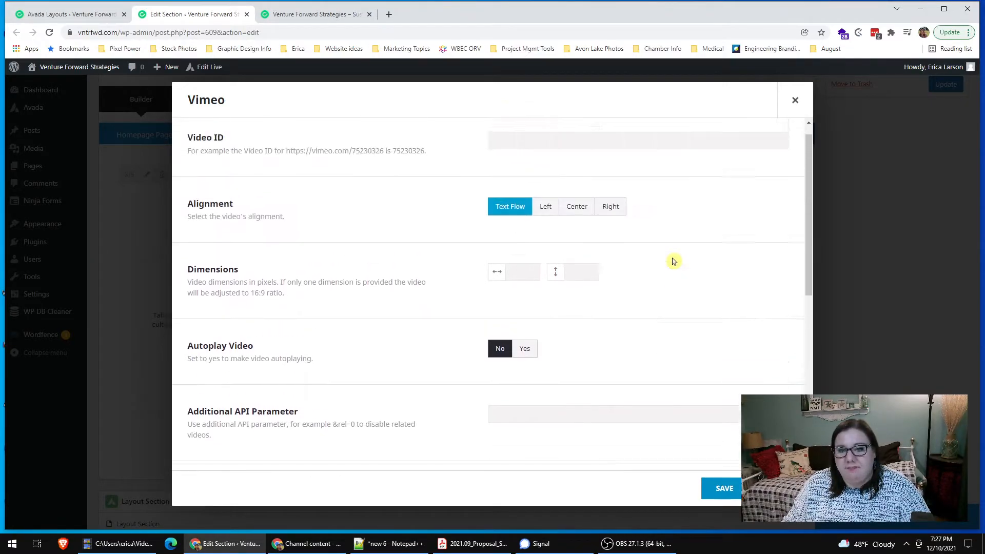
scroll(675, 266, down, 5)
scroll(677, 287, down, 2)
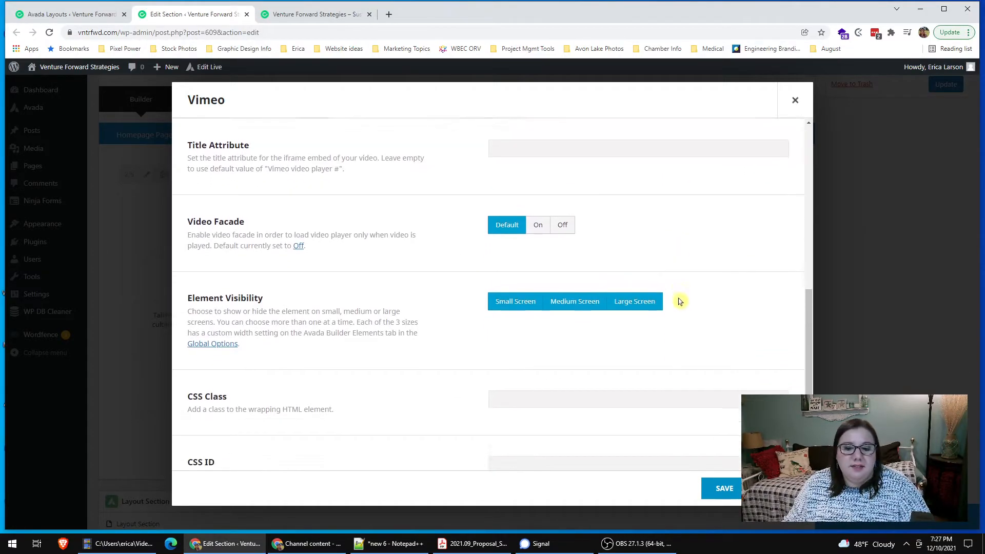
scroll(684, 306, up, 7)
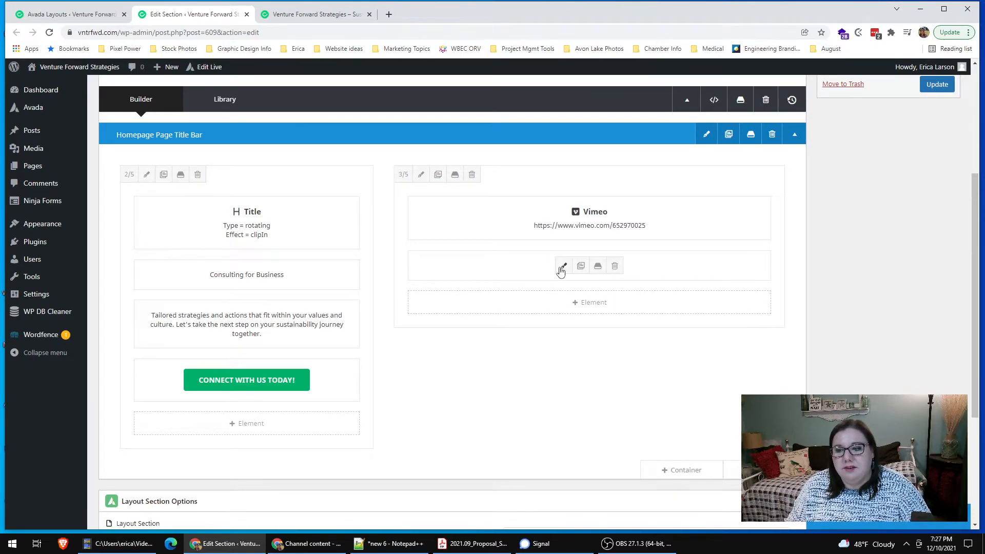
Step: View the video credit text block below the Vimeo element and close it without saving
click(562, 266)
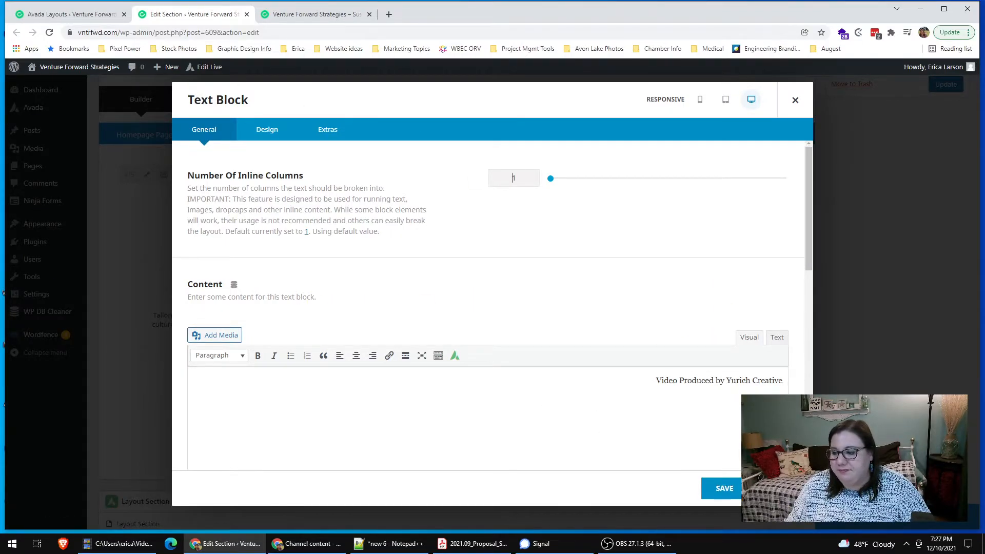
key(Escape)
scroll(440, 231, up, 1)
scroll(442, 233, down, 4)
scroll(443, 233, up, 10)
Step: Close the homepage page title bar section and open the Article Layout's custom homepage header section for editing
click(247, 17)
click(181, 14)
click(80, 16)
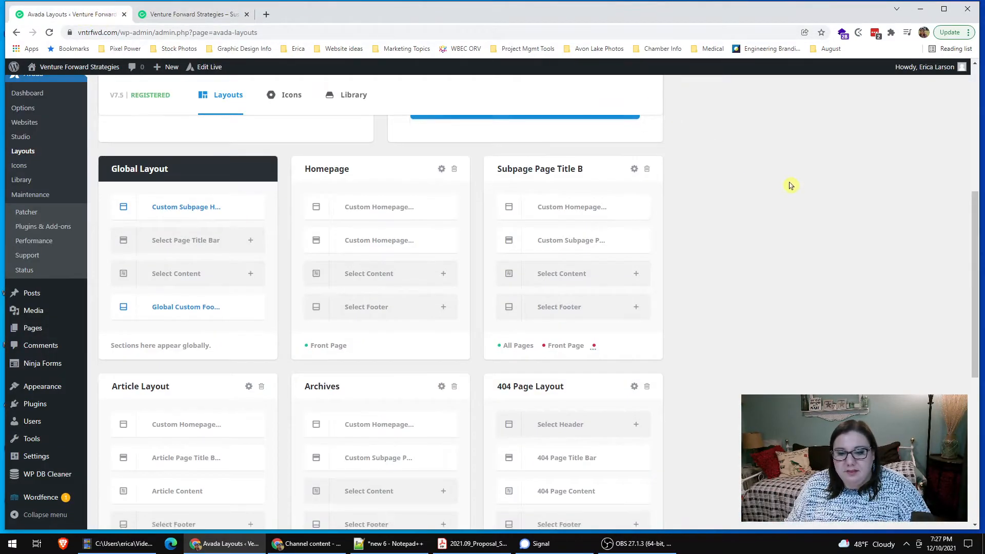
scroll(790, 186, down, 2)
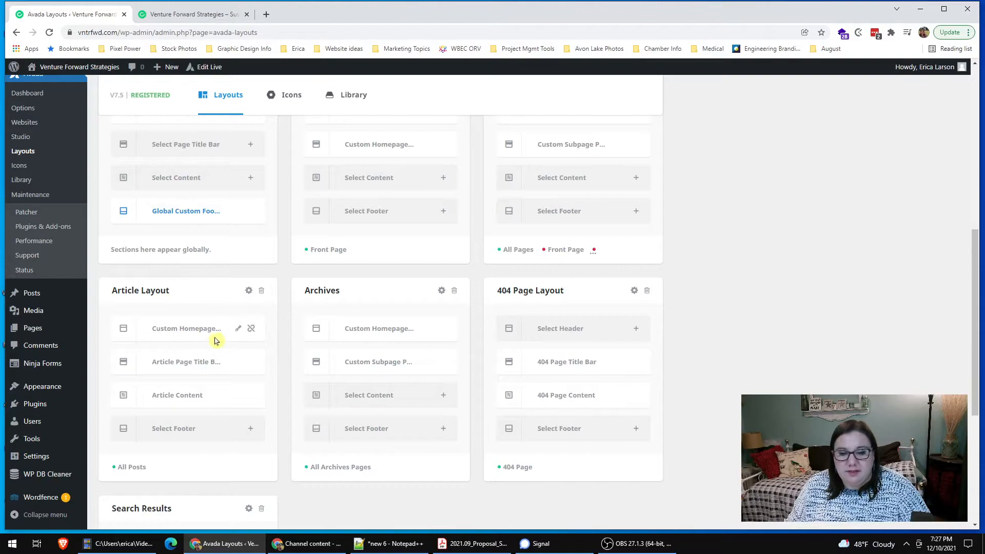
click(239, 329)
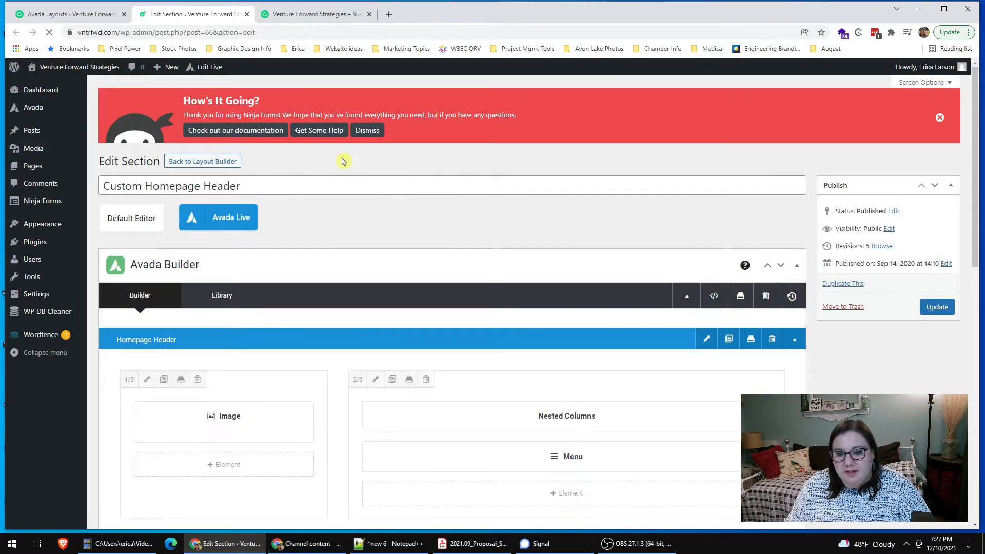
Step: Look over the header section's logo, nested columns and menu, and close the section without changing it
scroll(615, 220, down, 2)
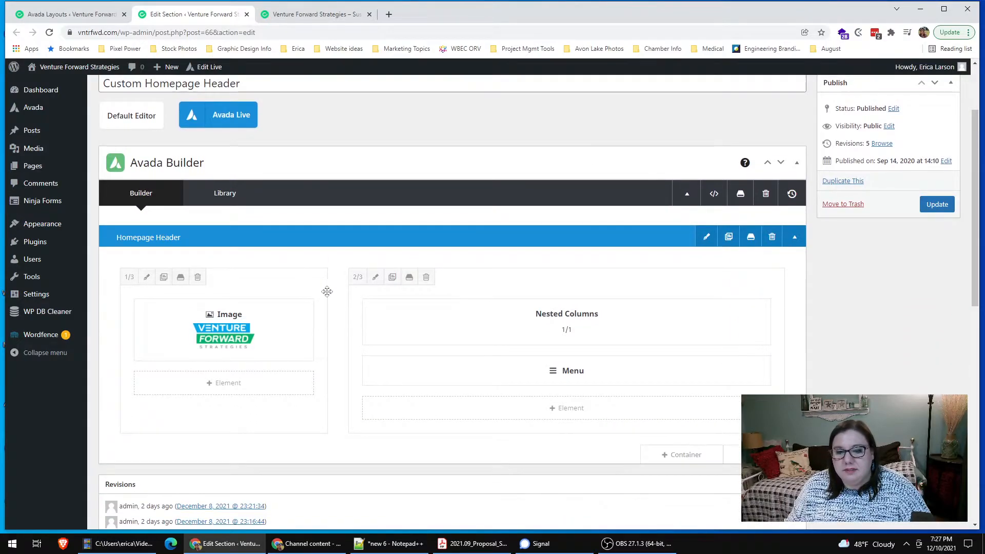
scroll(564, 256, down, 1)
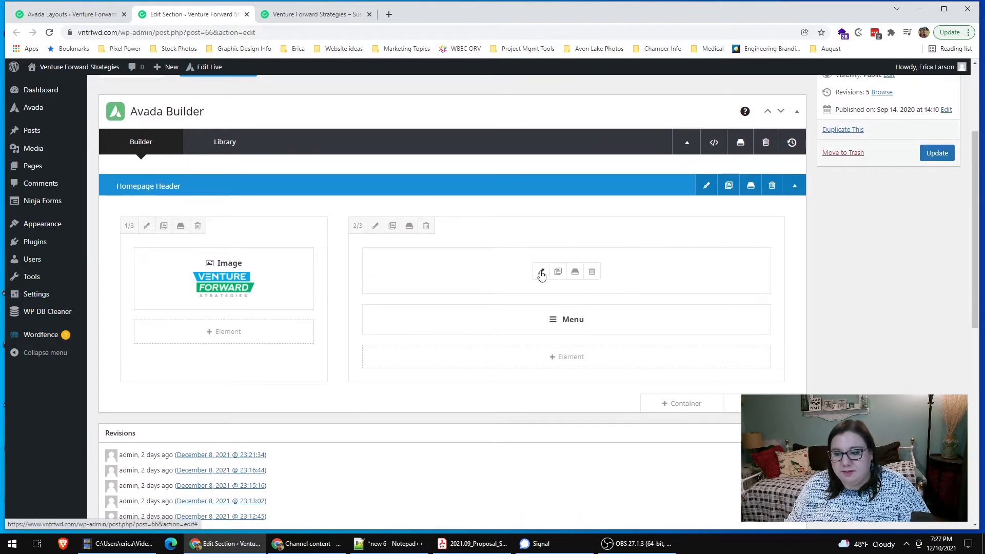
click(541, 273)
key(Escape)
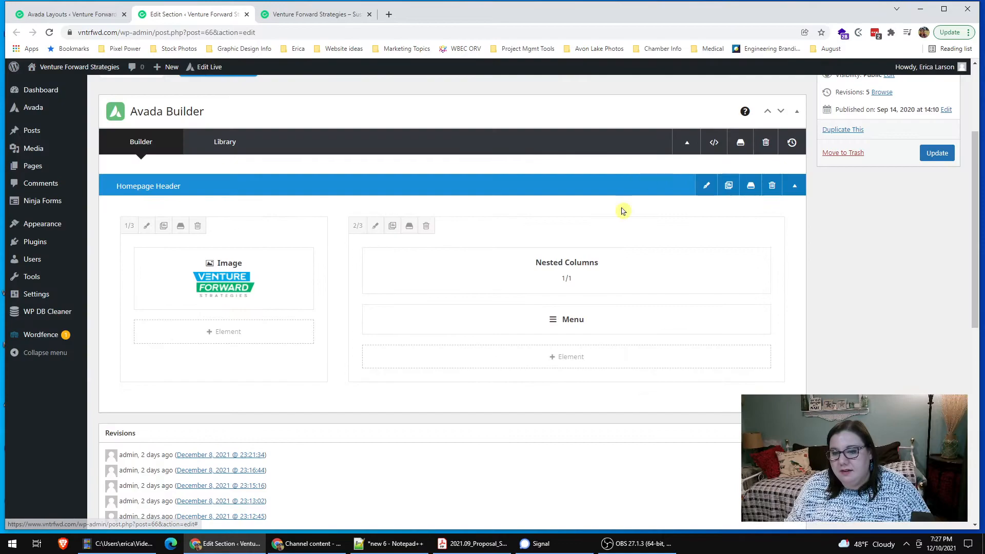
scroll(457, 159, up, 3)
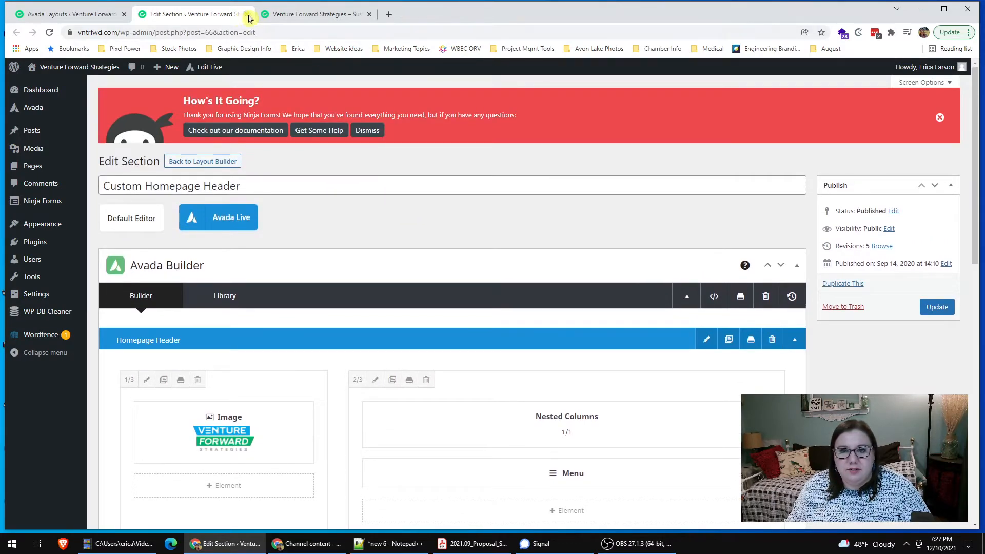
click(247, 15)
Step: Examine which sections and display conditions are assigned to the Article, Archives, 404 Page and Search Results layouts
scroll(667, 220, down, 3)
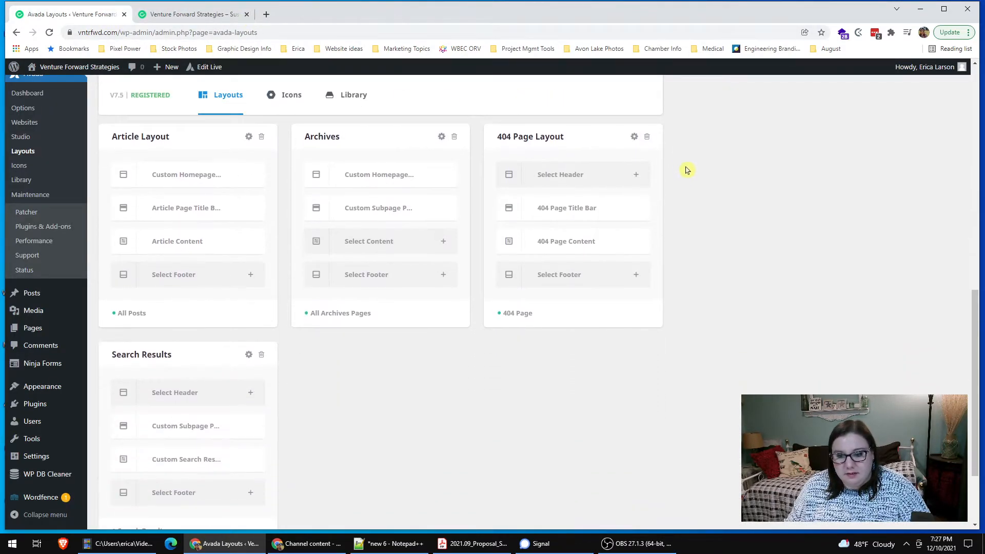
scroll(625, 352, down, 1)
scroll(624, 352, up, 5)
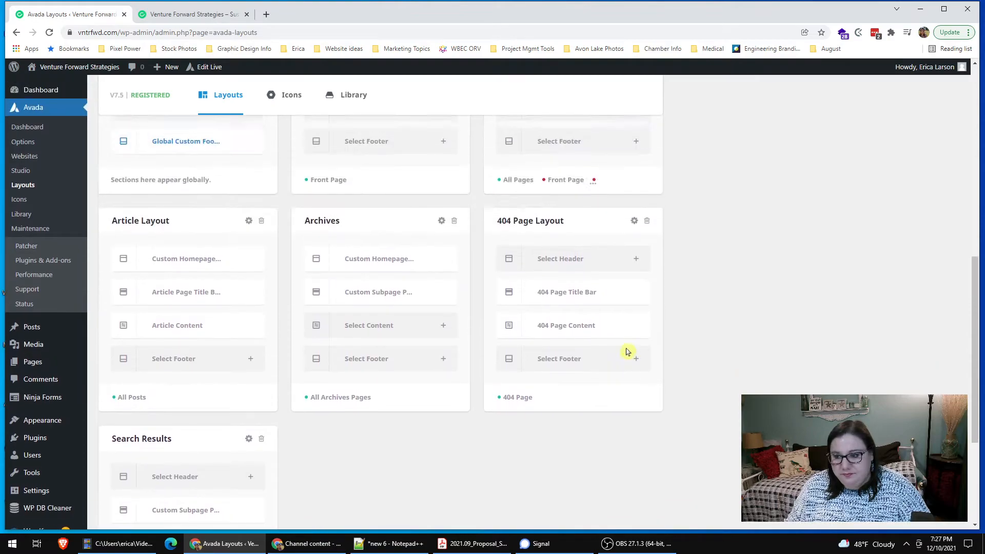
scroll(729, 334, up, 2)
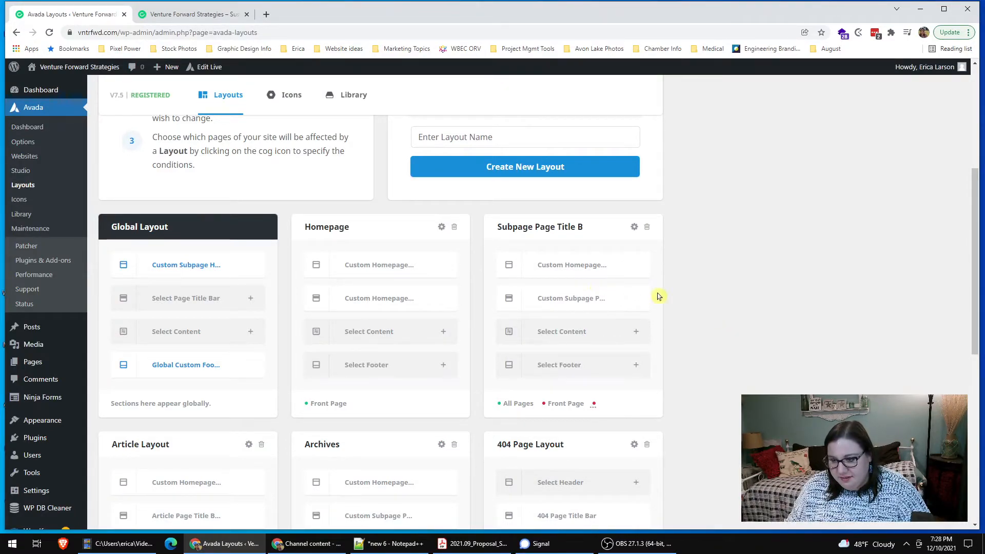
scroll(501, 251, down, 3)
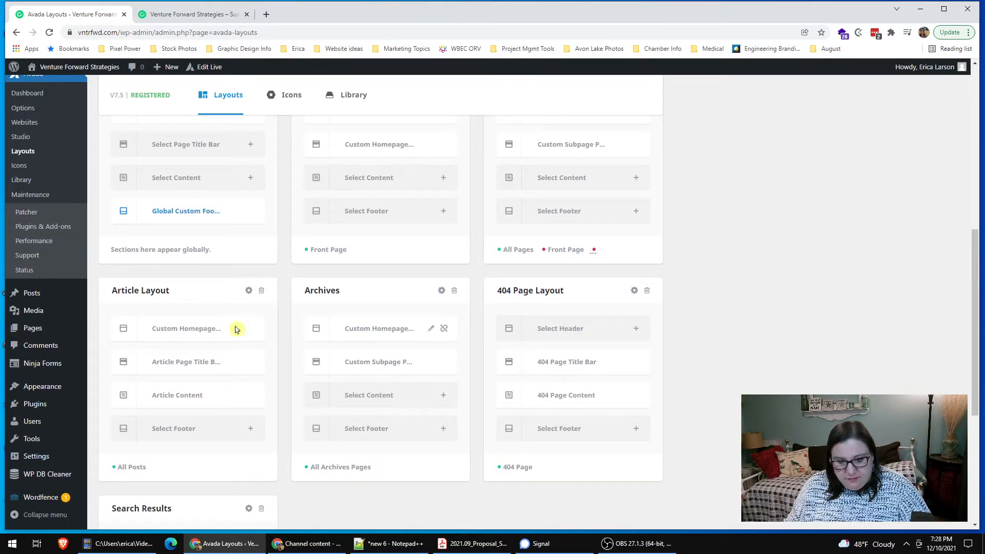
scroll(208, 297, down, 1)
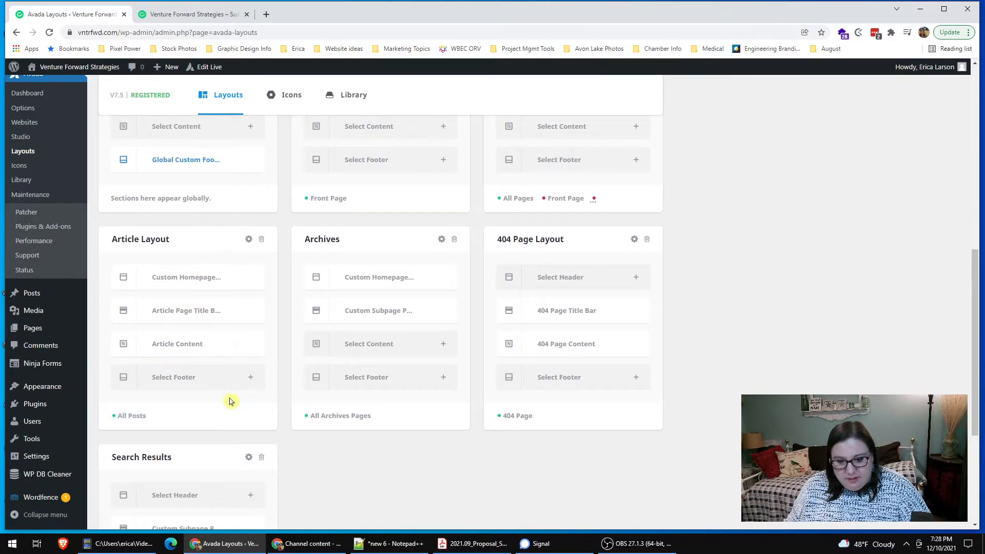
scroll(325, 377, down, 4)
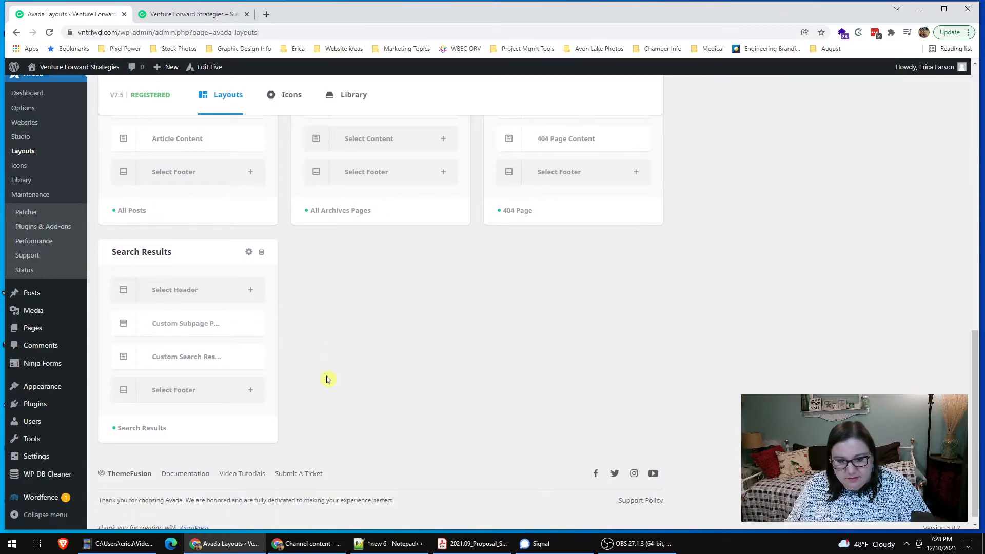
scroll(326, 378, up, 6)
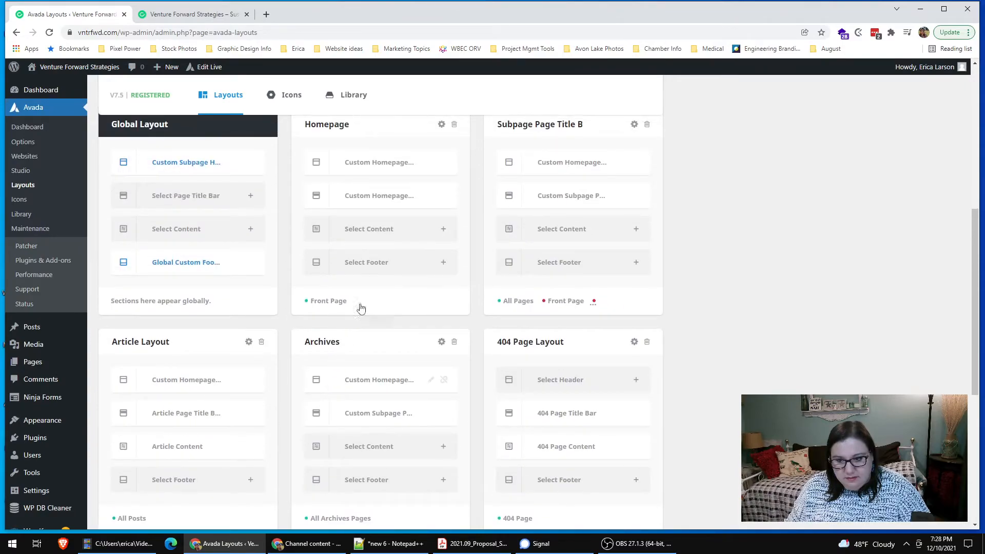
click(370, 268)
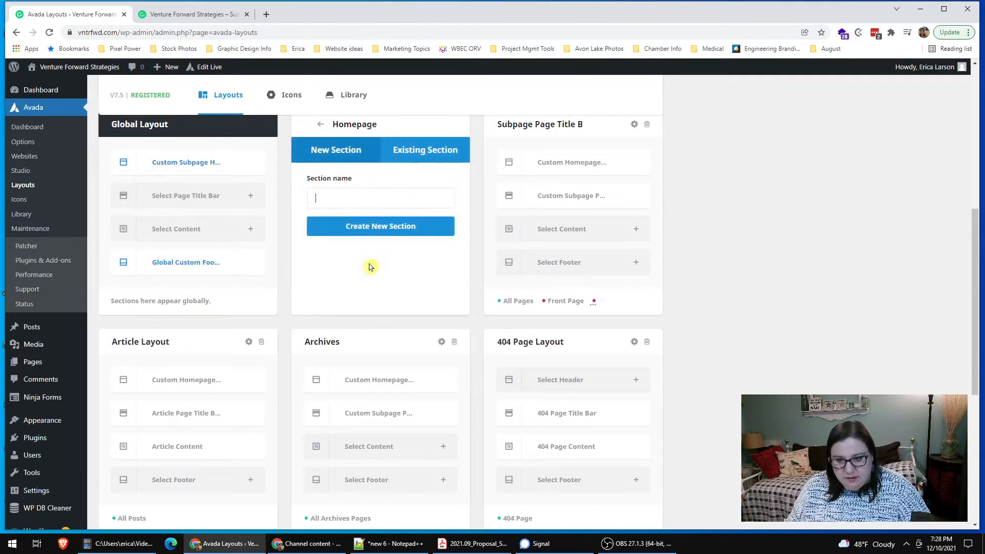
click(320, 124)
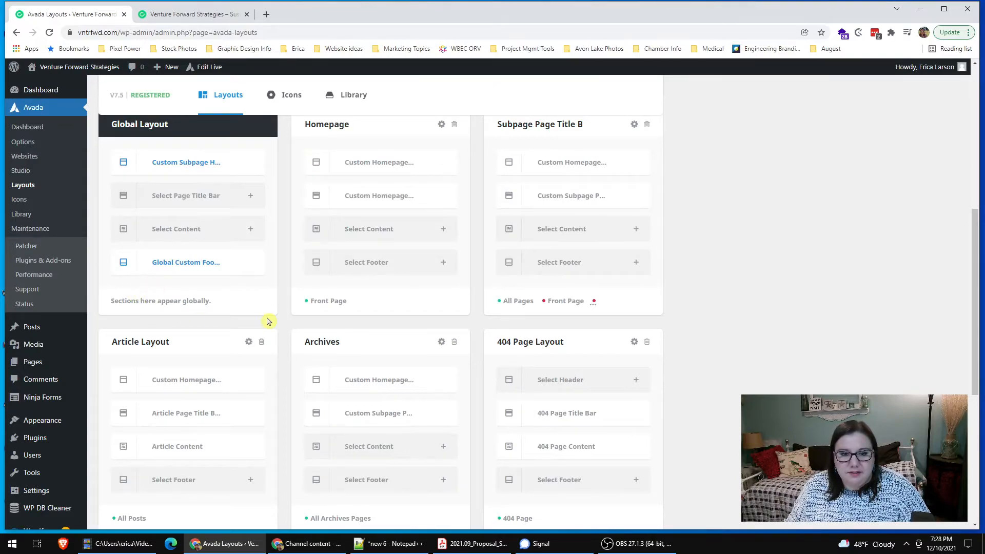
Step: Open the Global Layout's Global Custom Footer section for editing and view its columns in the builder
scroll(267, 321, up, 1)
mouse_move(180, 313)
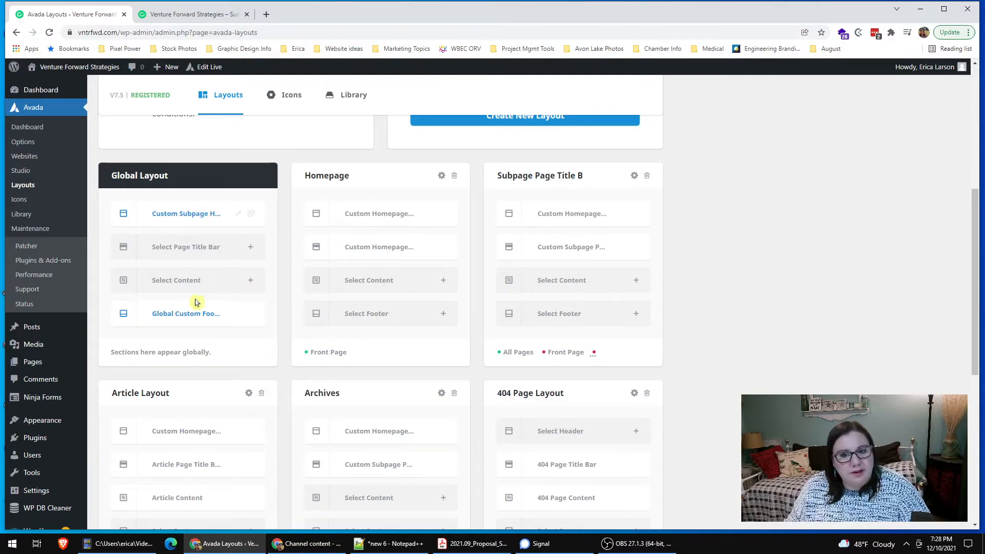
click(238, 315)
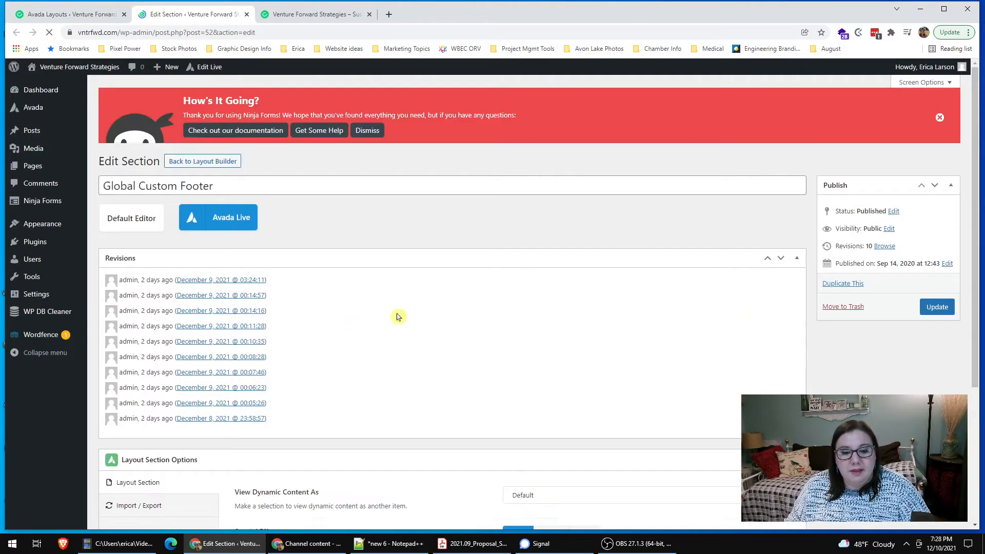
scroll(564, 180, down, 2)
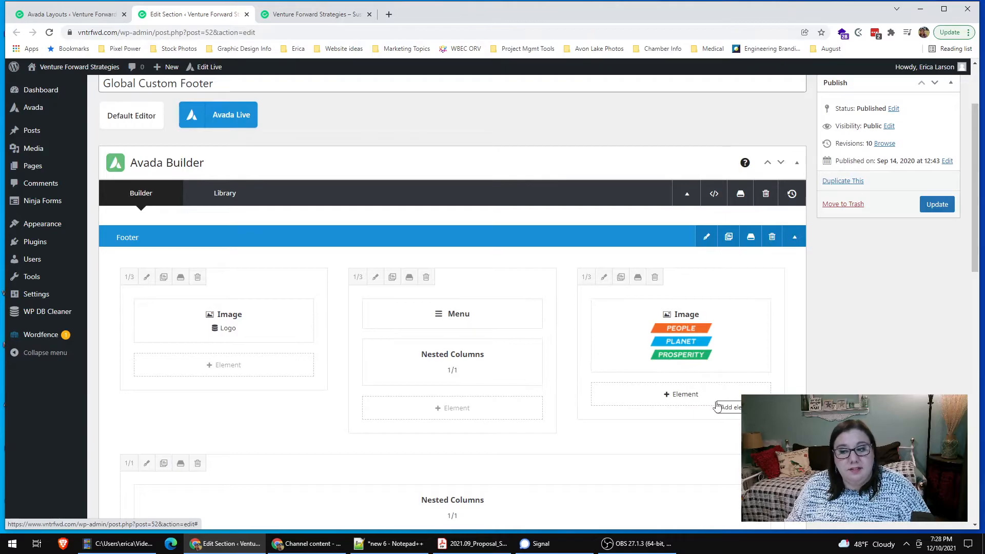
Step: Compare the live homepage footer with the footer section's columns, and view the settings of the section's Menu element before closing them
click(311, 17)
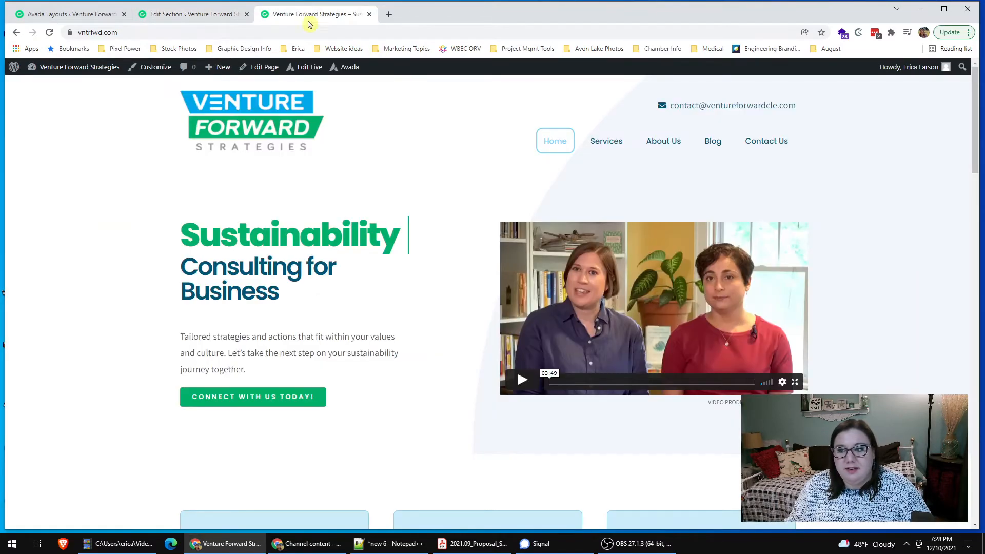
scroll(828, 178, down, 15)
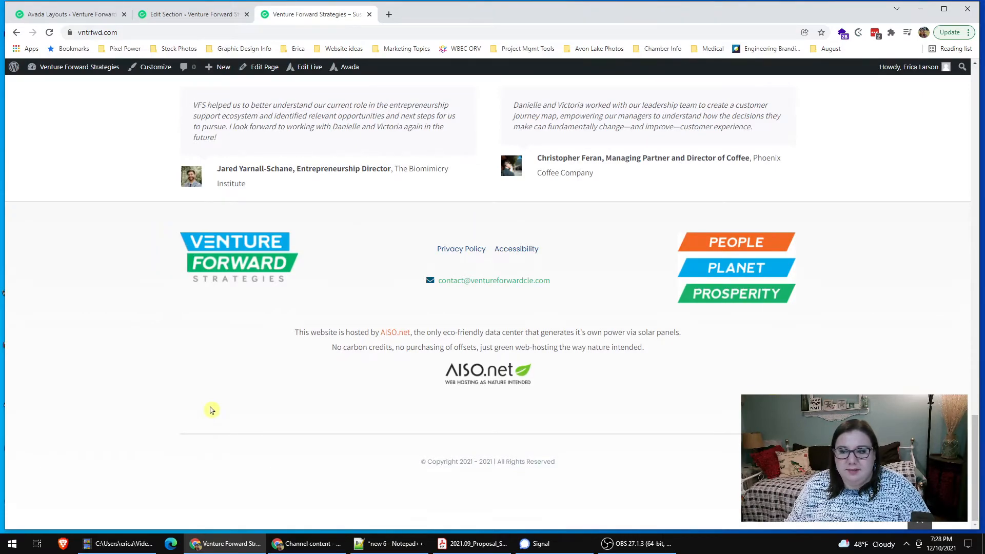
click(193, 14)
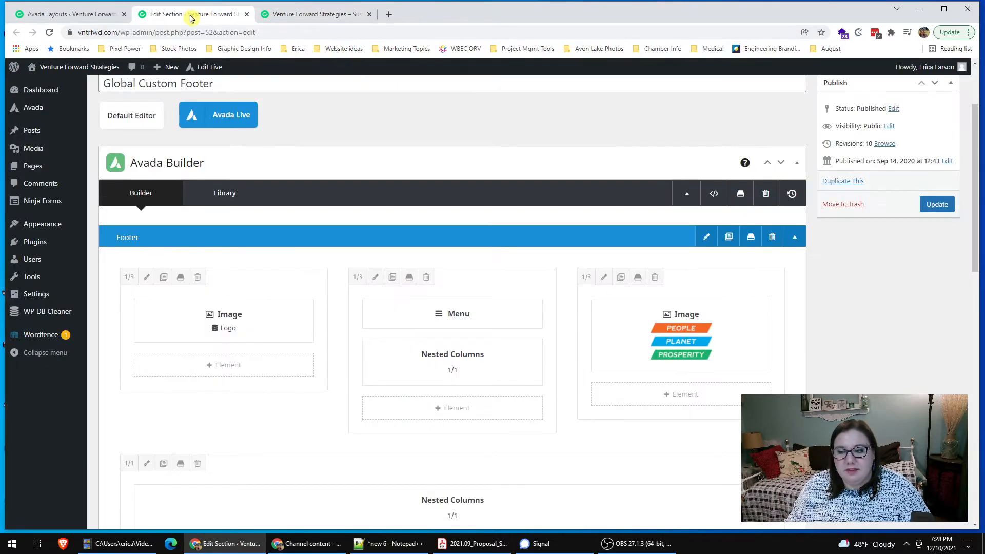
click(301, 14)
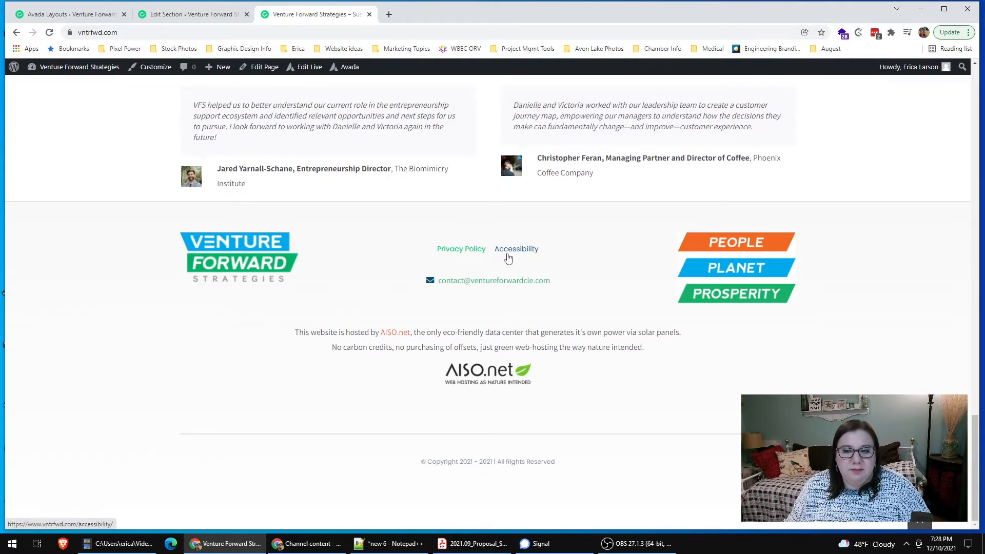
click(190, 14)
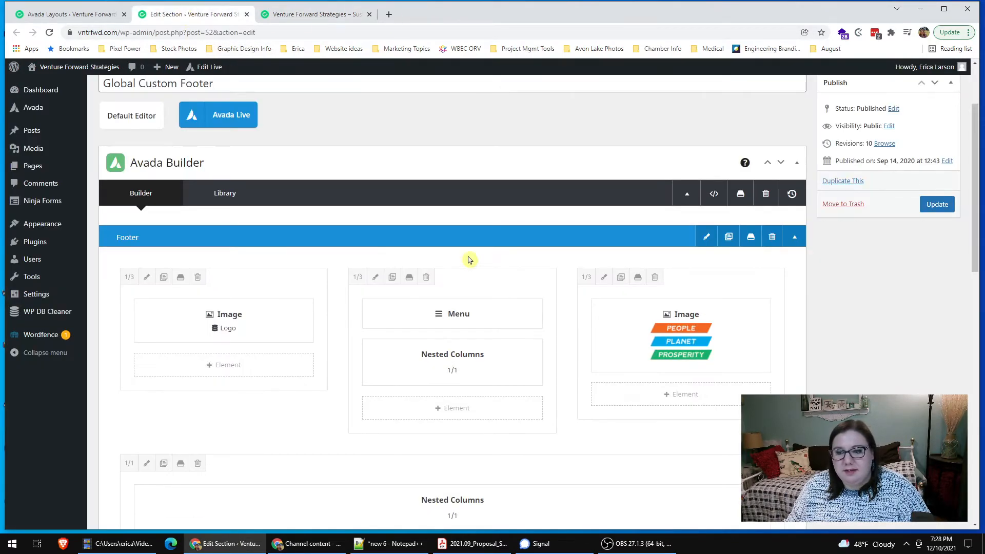
click(426, 315)
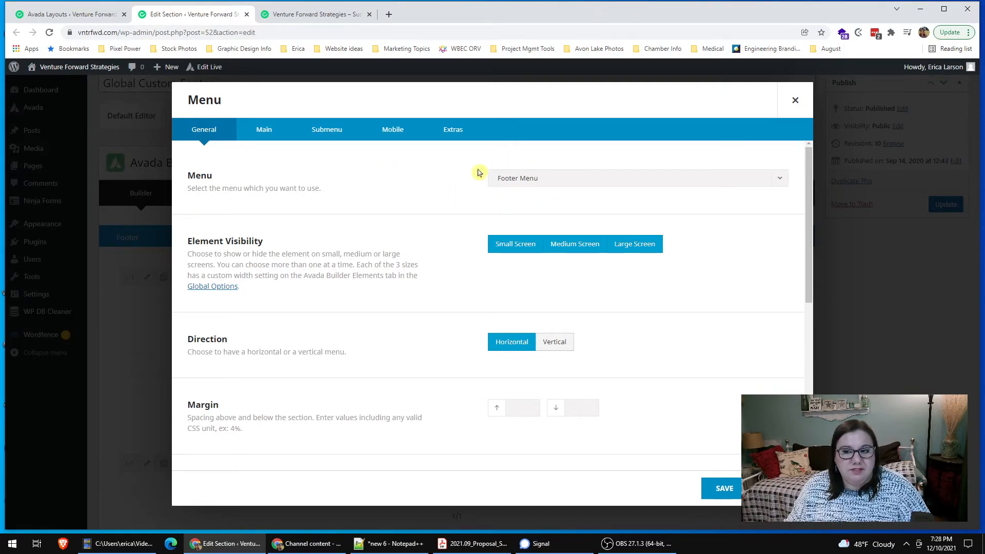
click(724, 488)
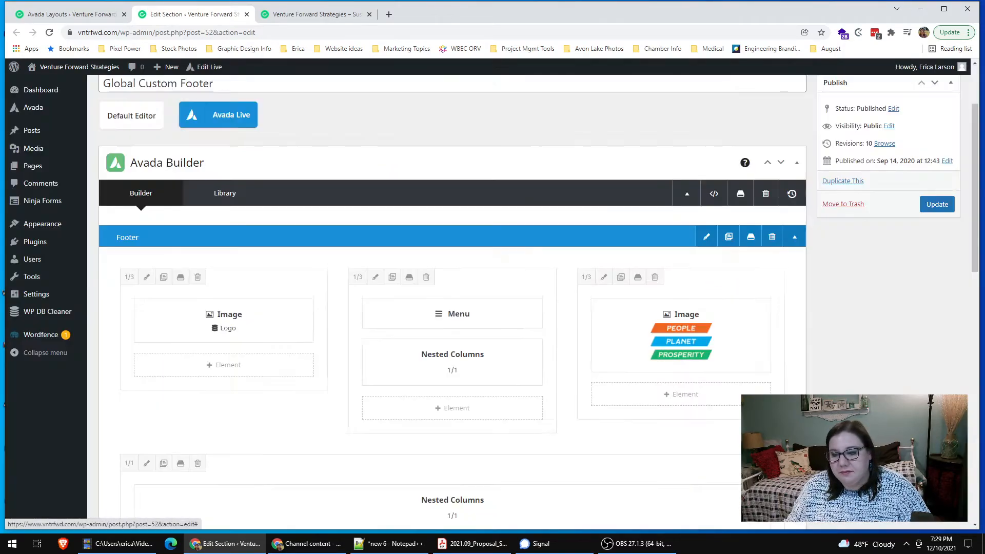
Step: View the contact e-mail text block in the nested columns below the Menu element, compare it with the live footer, and close it
click(426, 363)
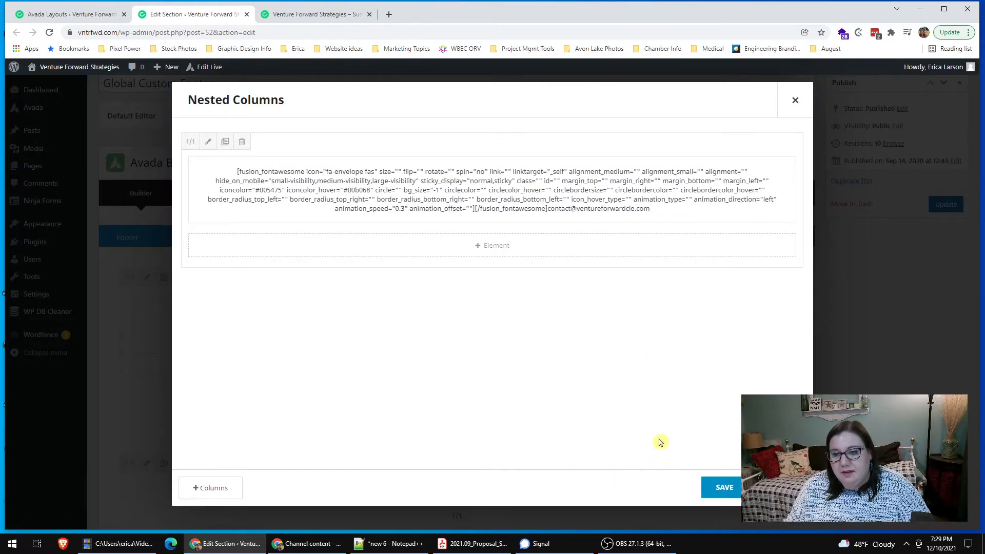
click(466, 190)
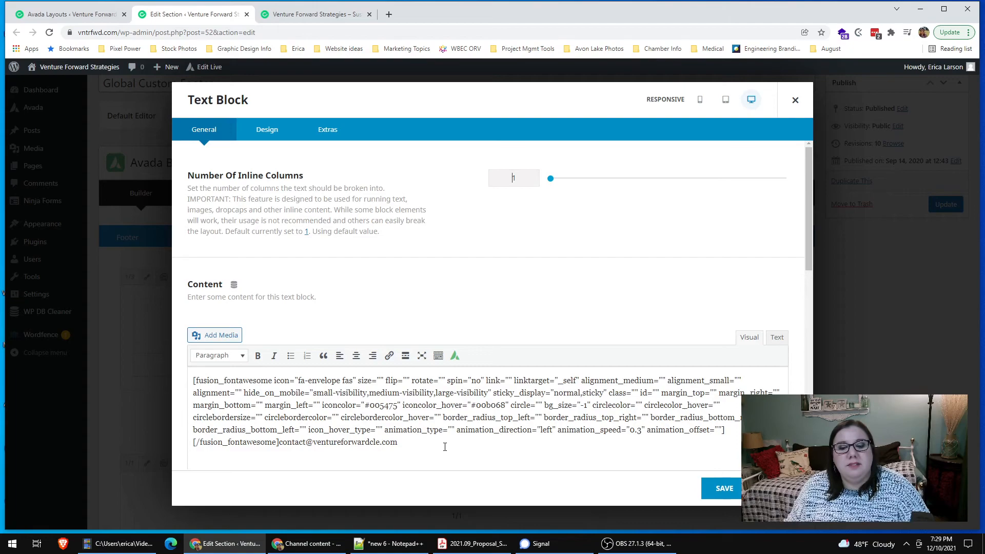
drag(414, 442, 280, 447)
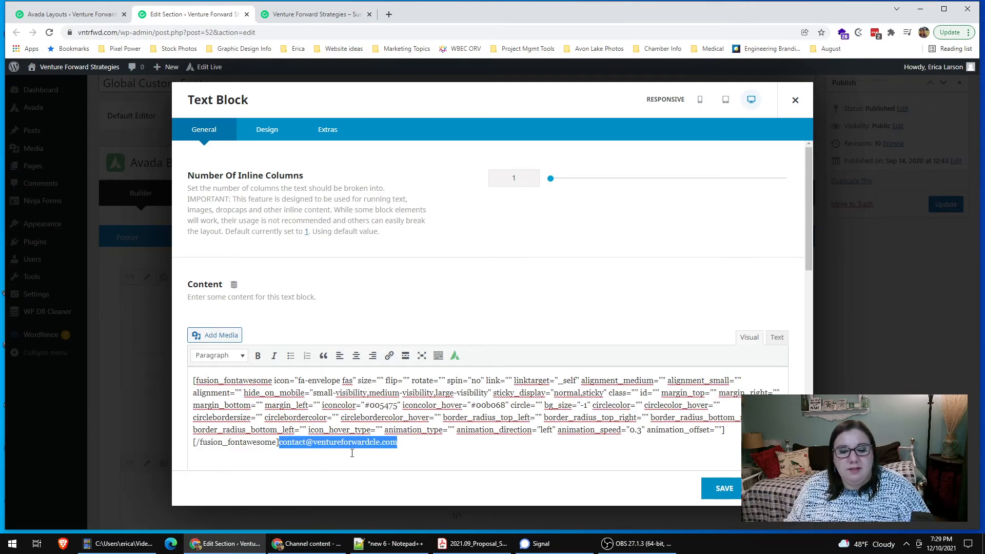
click(352, 4)
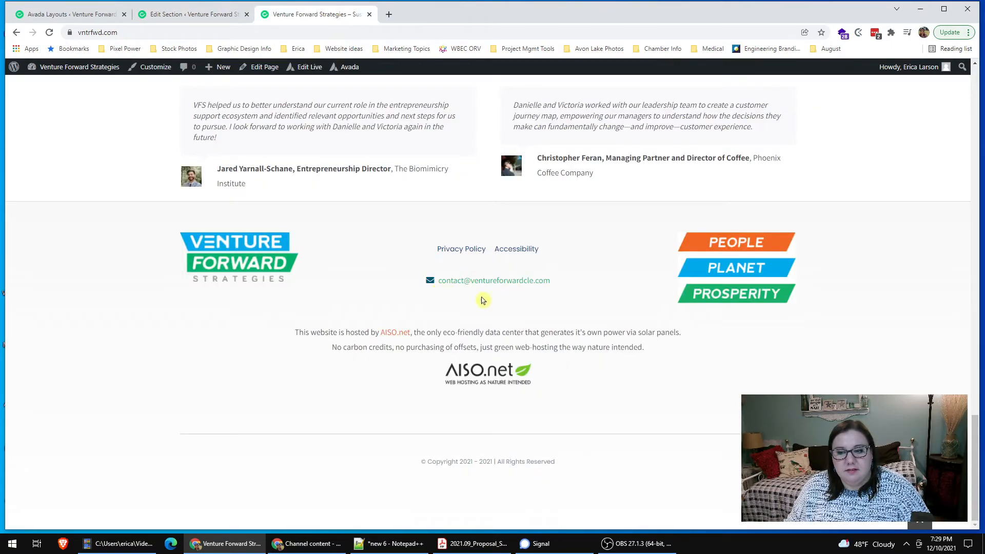
click(190, 12)
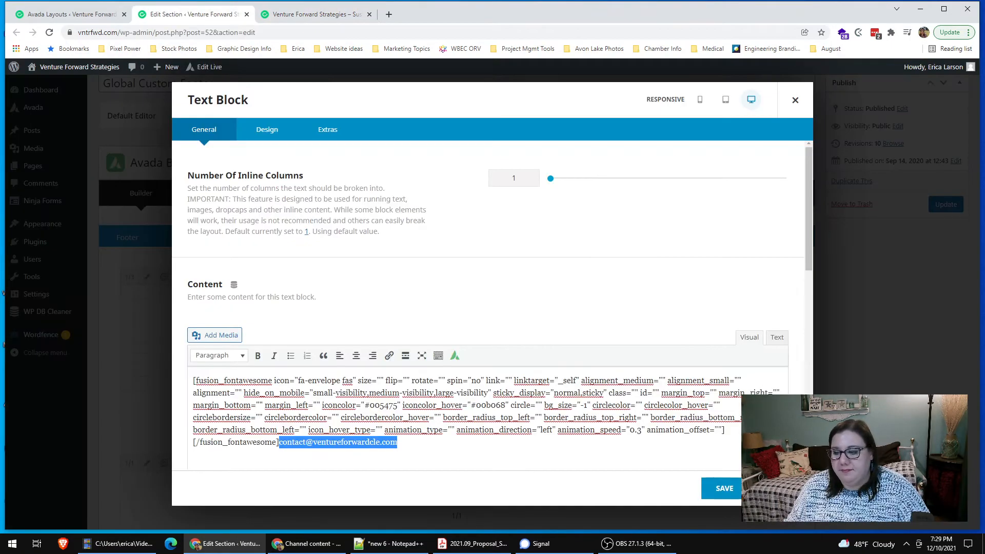
click(774, 488)
click(774, 488)
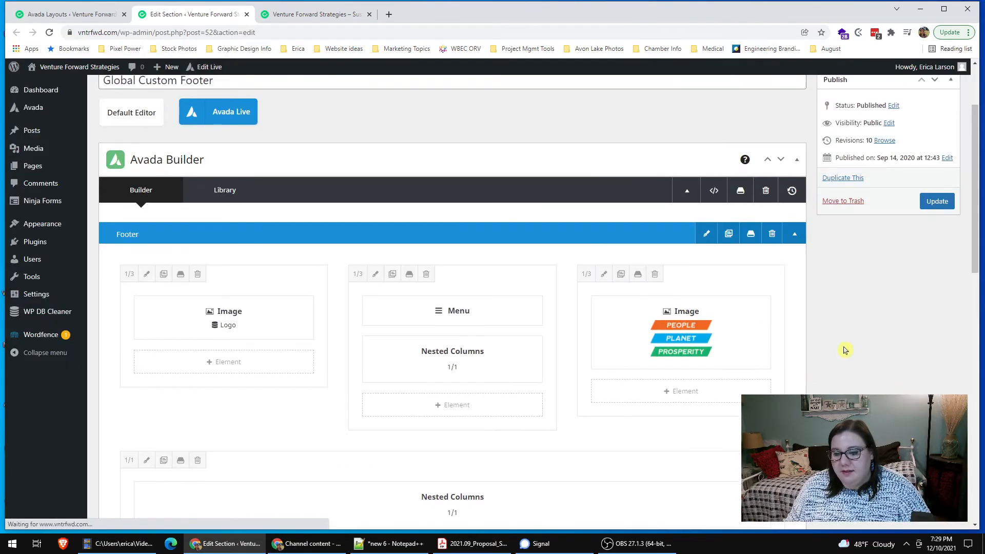
Step: View the AISO.net hosting text block in the footer's full-width nested columns, compare it with the live footer, and close it
scroll(867, 298, down, 4)
scroll(864, 300, down, 1)
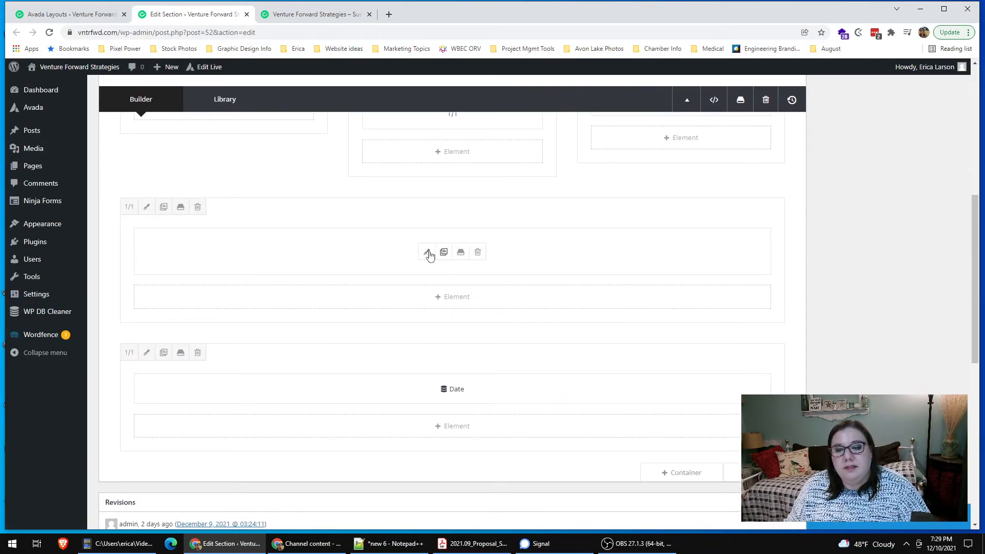
click(429, 253)
mouse_move(270, 197)
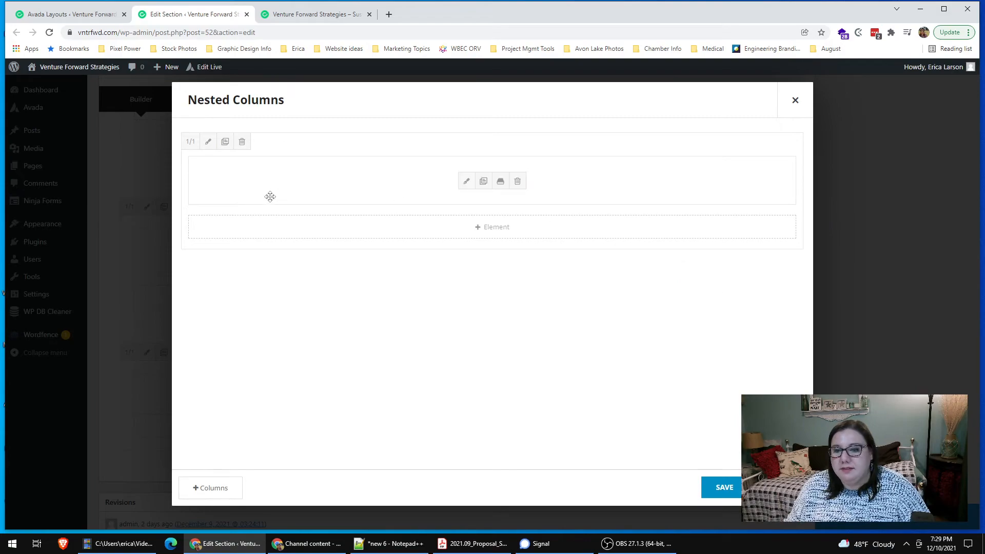
click(467, 189)
scroll(759, 272, down, 1)
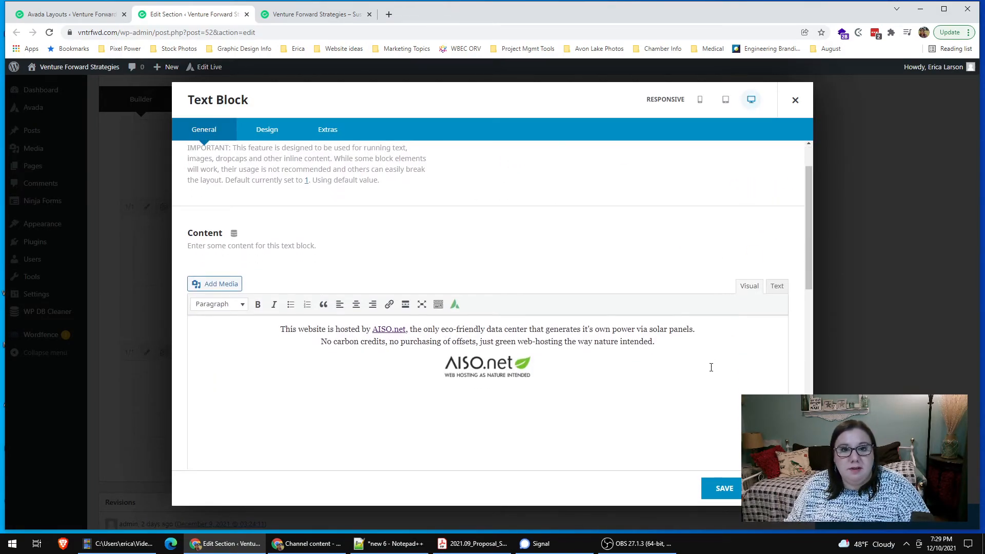
click(293, 11)
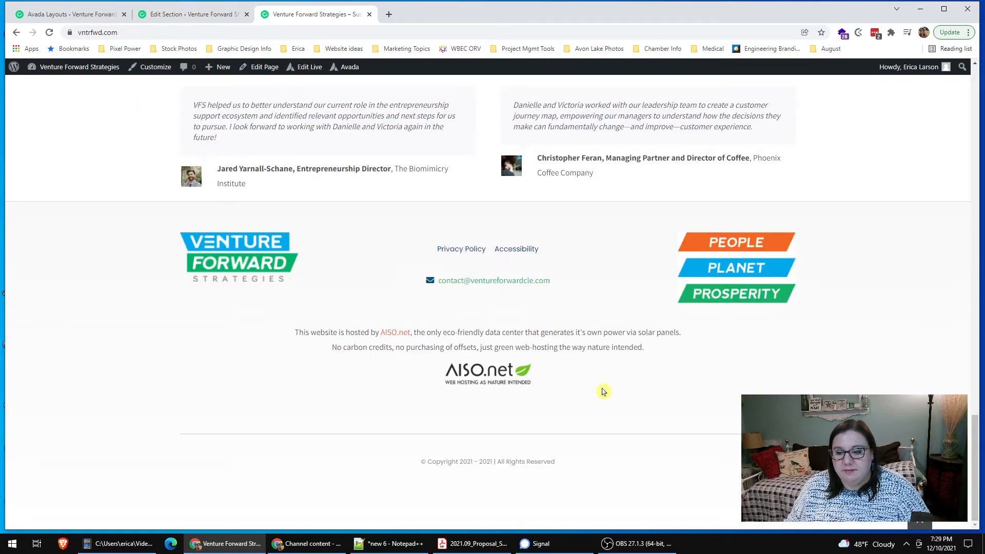
click(177, 15)
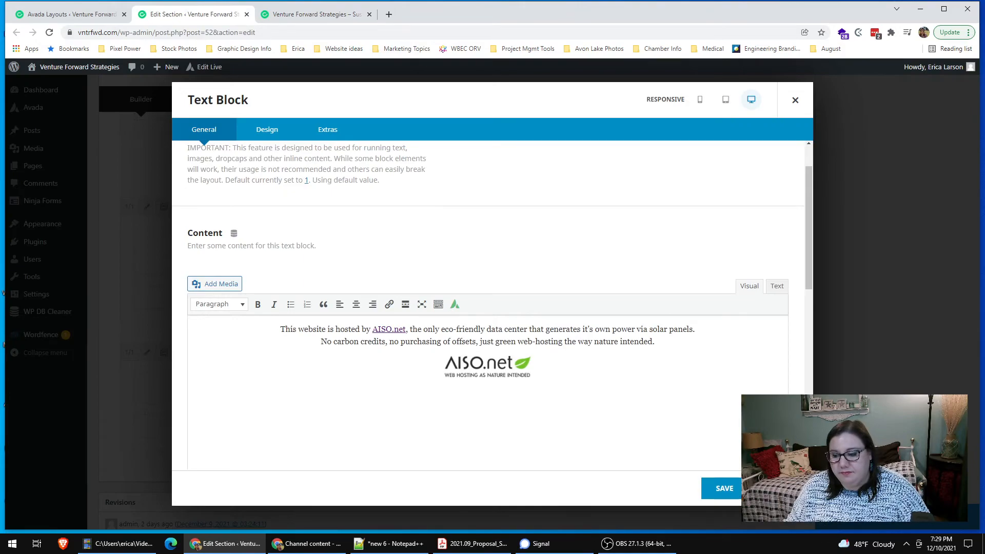
click(736, 488)
click(728, 487)
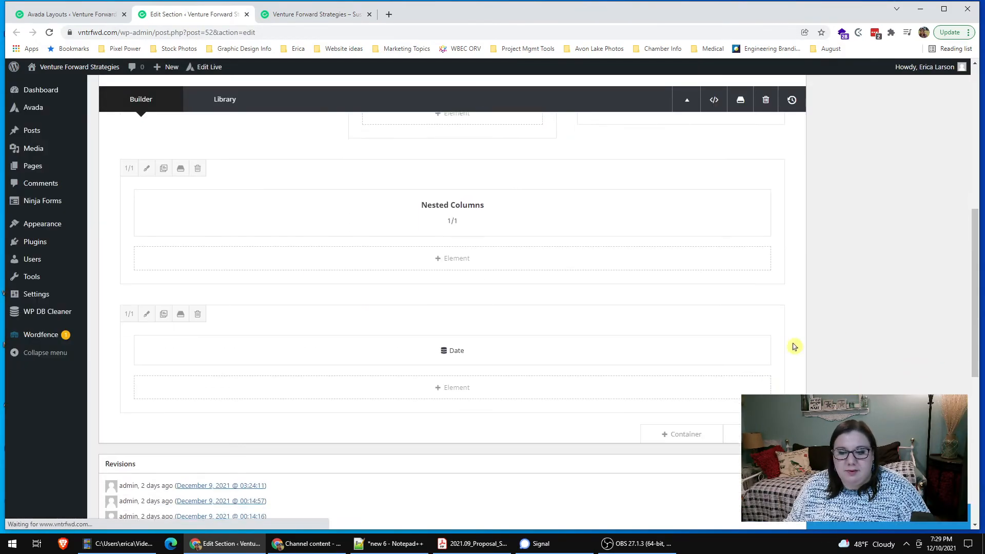
Step: Open the footer's Date text block and review its general and design settings
scroll(717, 269, up, 2)
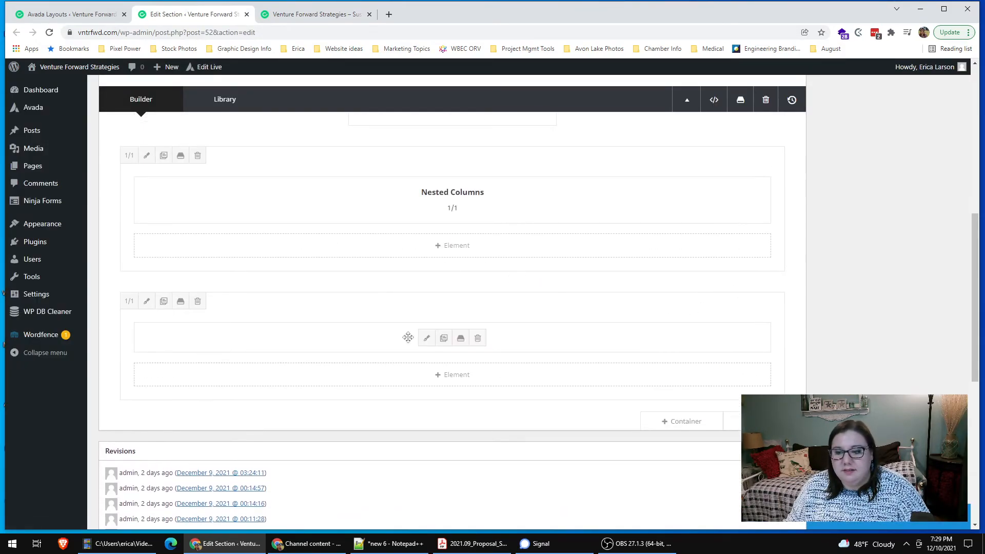
click(424, 338)
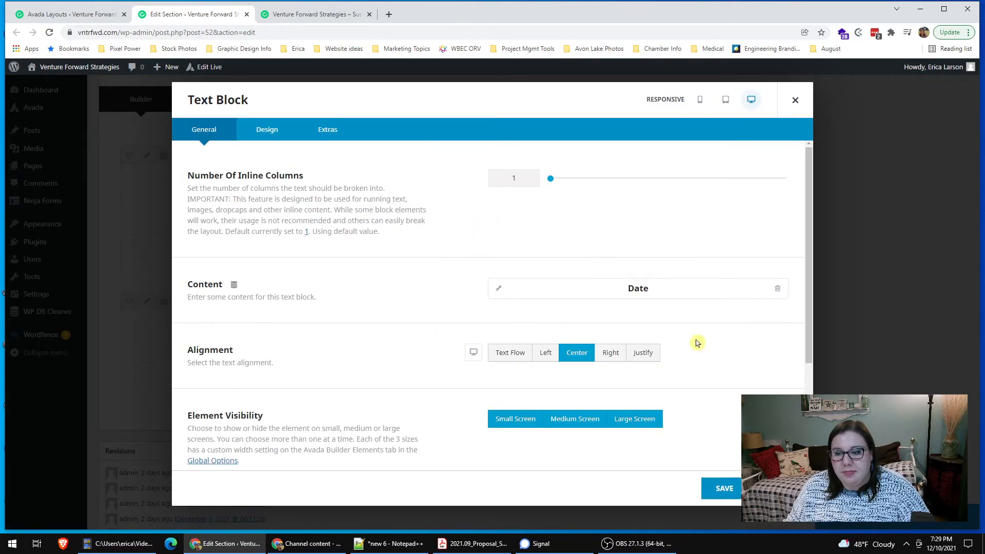
scroll(697, 344, down, 3)
scroll(699, 341, up, 3)
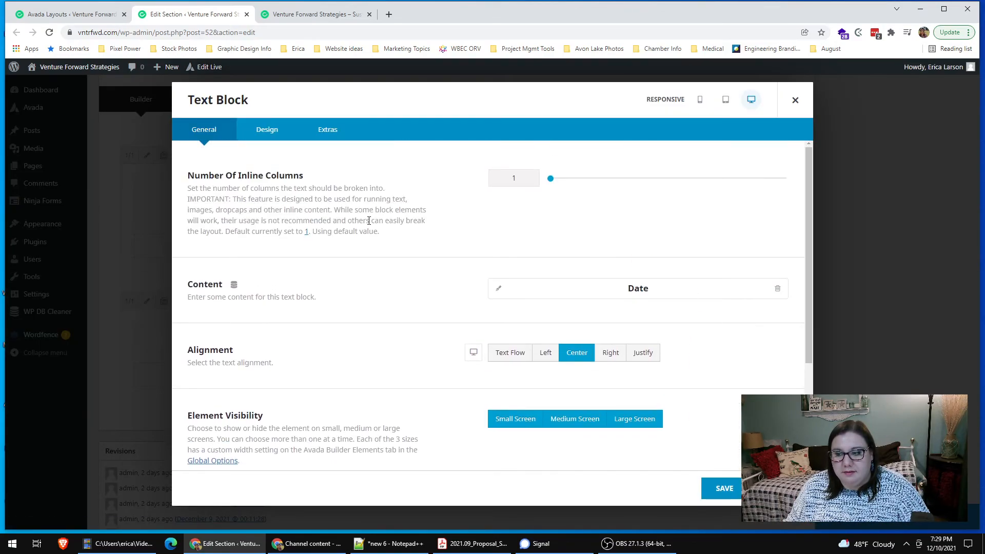
click(272, 130)
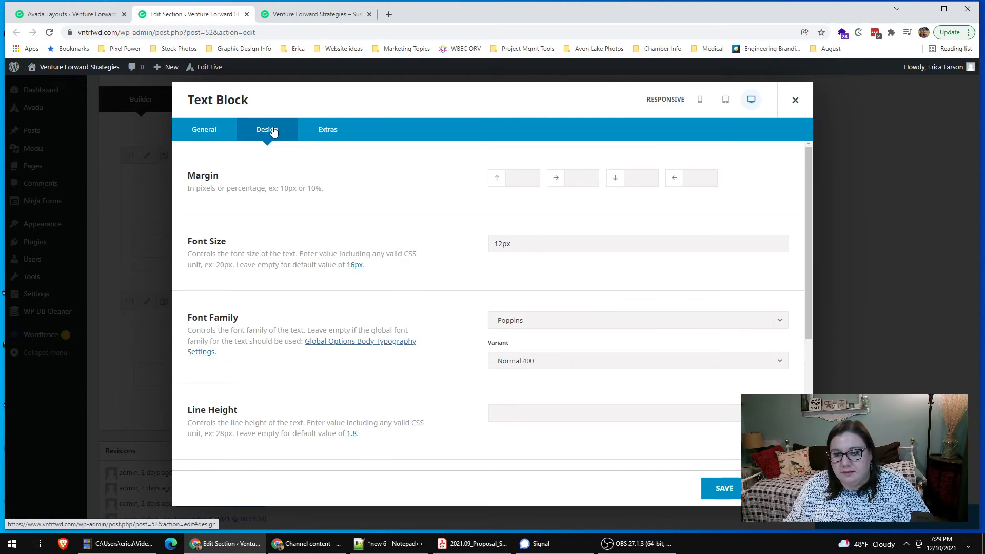
scroll(409, 286, down, 4)
scroll(409, 286, up, 4)
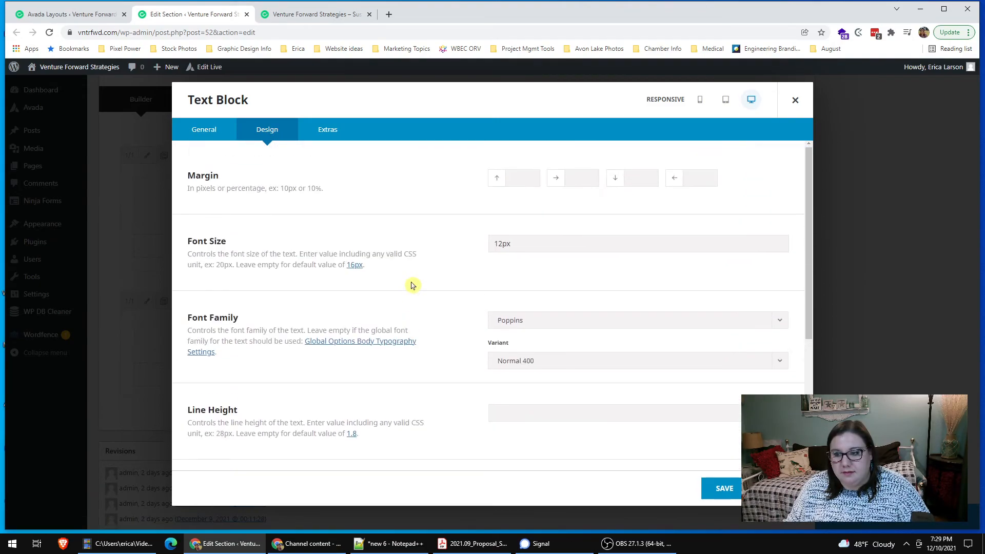
Step: Expand the text block's Date dynamic content to view its format and its before and after text, and close the text block
click(221, 141)
scroll(428, 328, down, 3)
scroll(429, 330, up, 3)
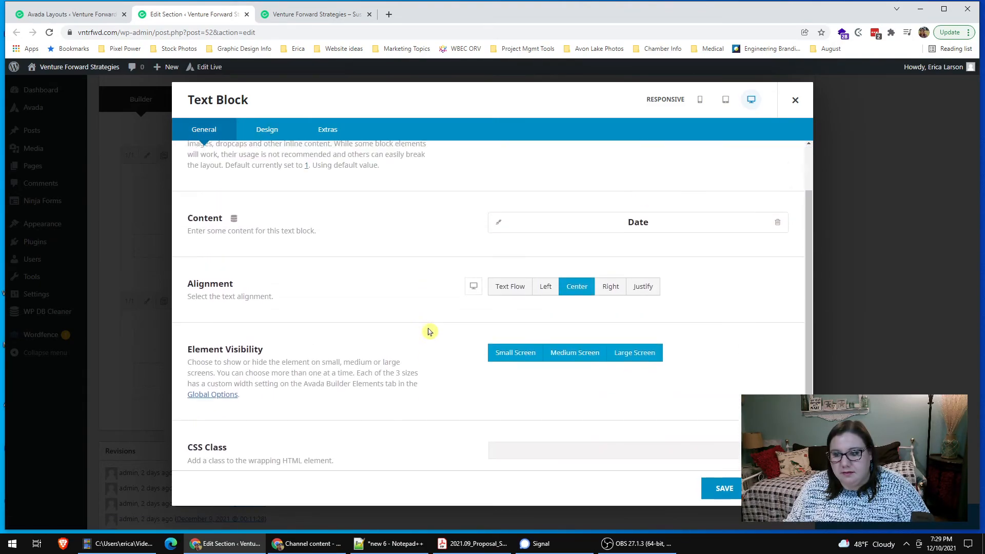
click(645, 291)
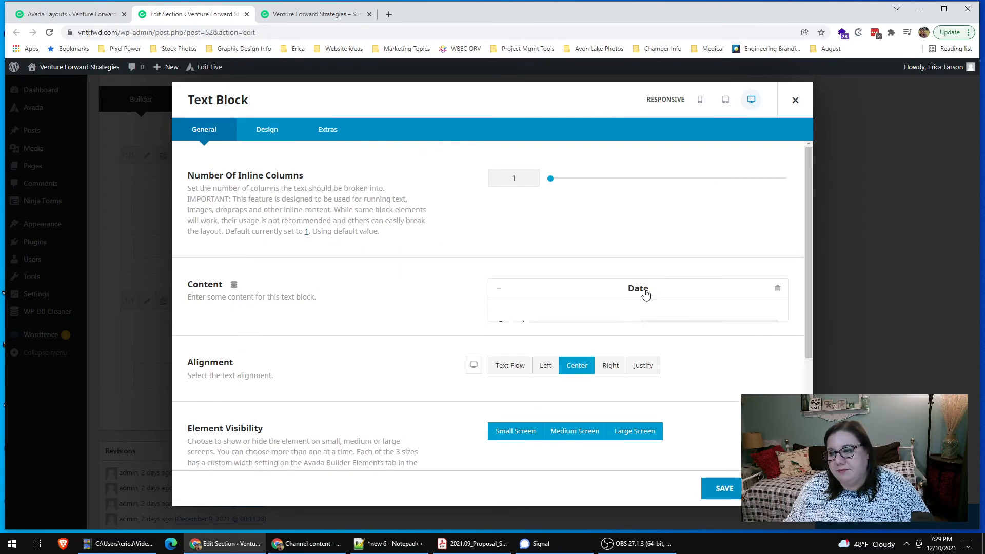
scroll(626, 246, down, 2)
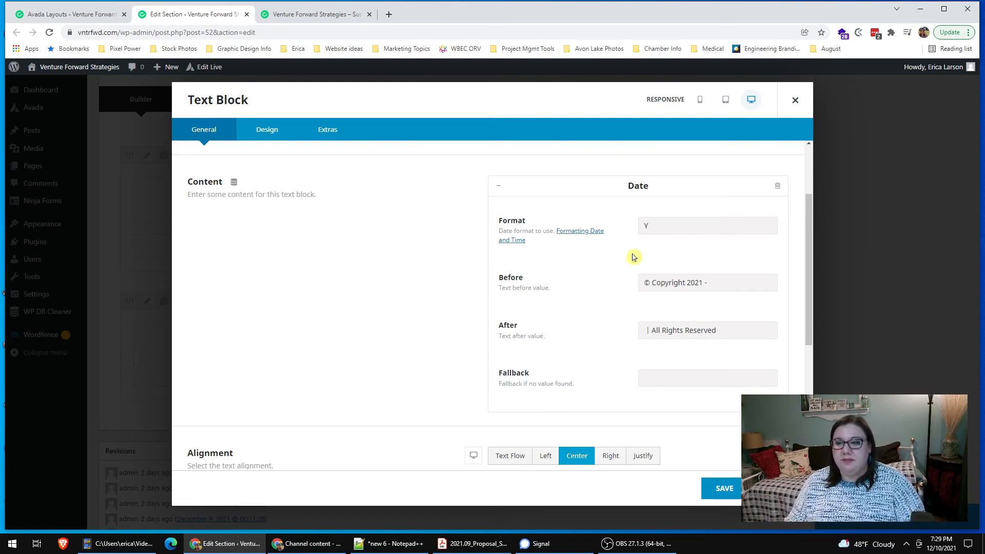
click(773, 488)
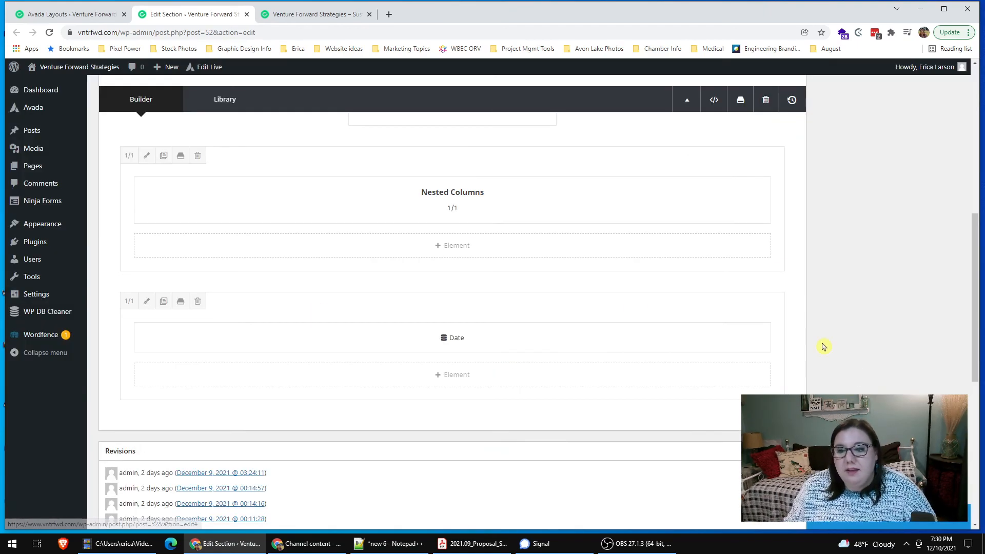
Step: Close the Global Custom Footer section and look back over the live homepage
scroll(771, 314, up, 4)
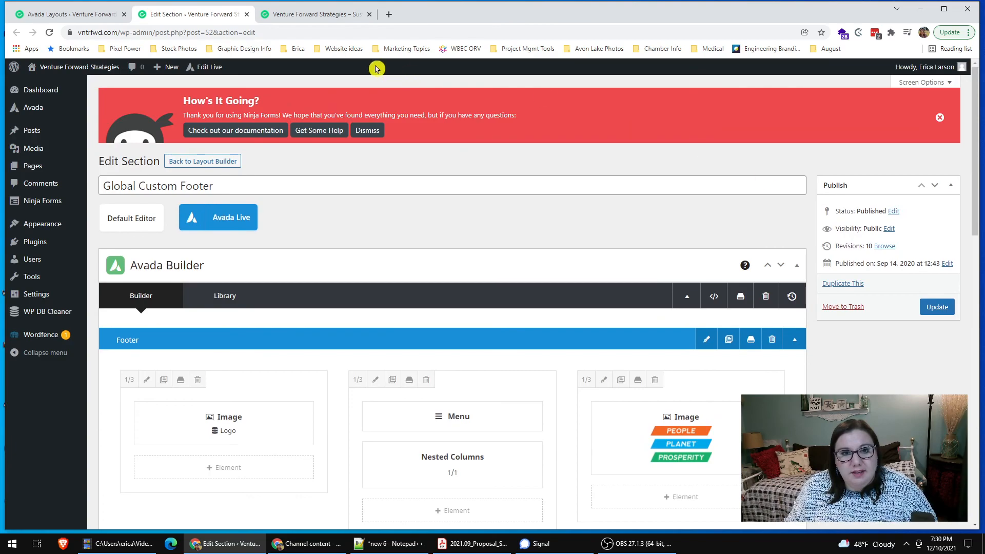
click(247, 15)
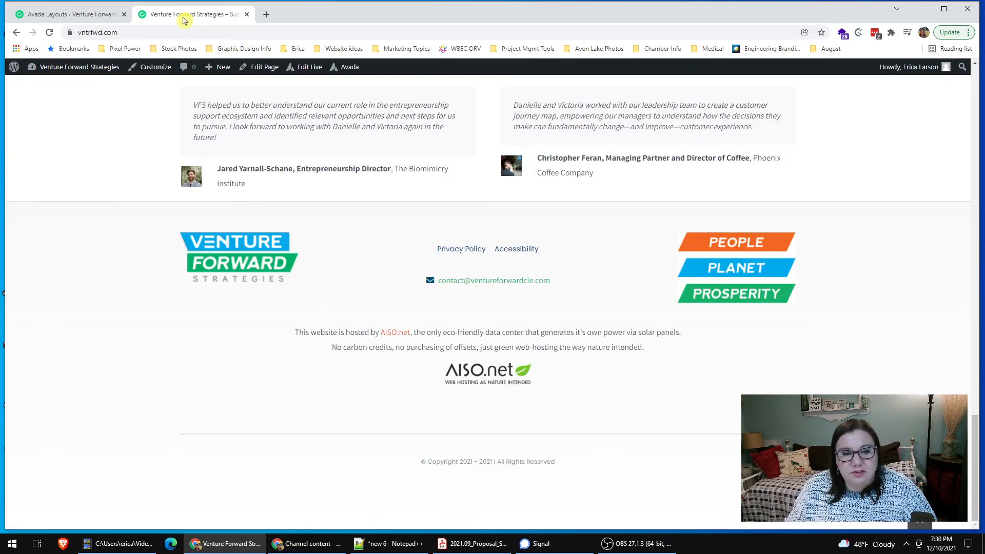
scroll(280, 293, up, 2)
scroll(280, 293, up, 15)
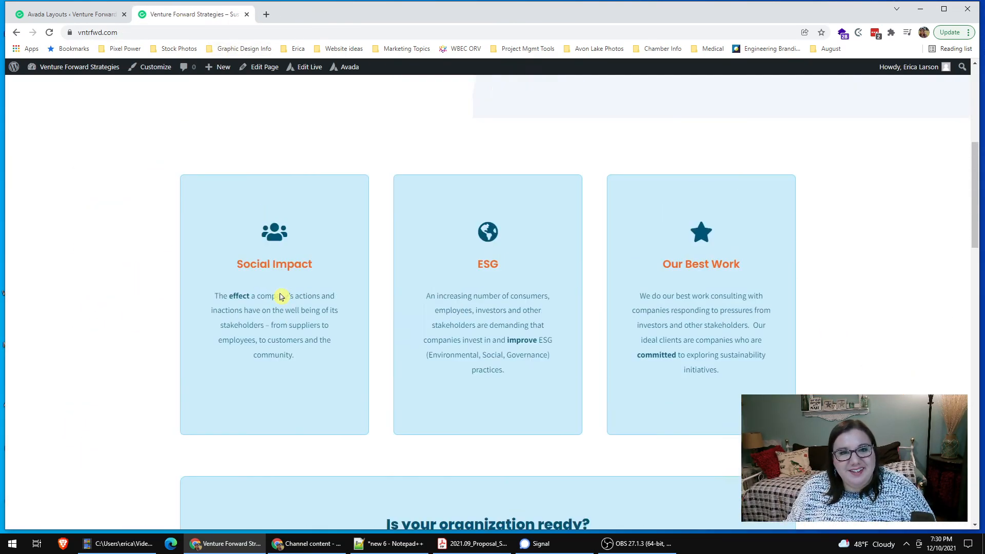